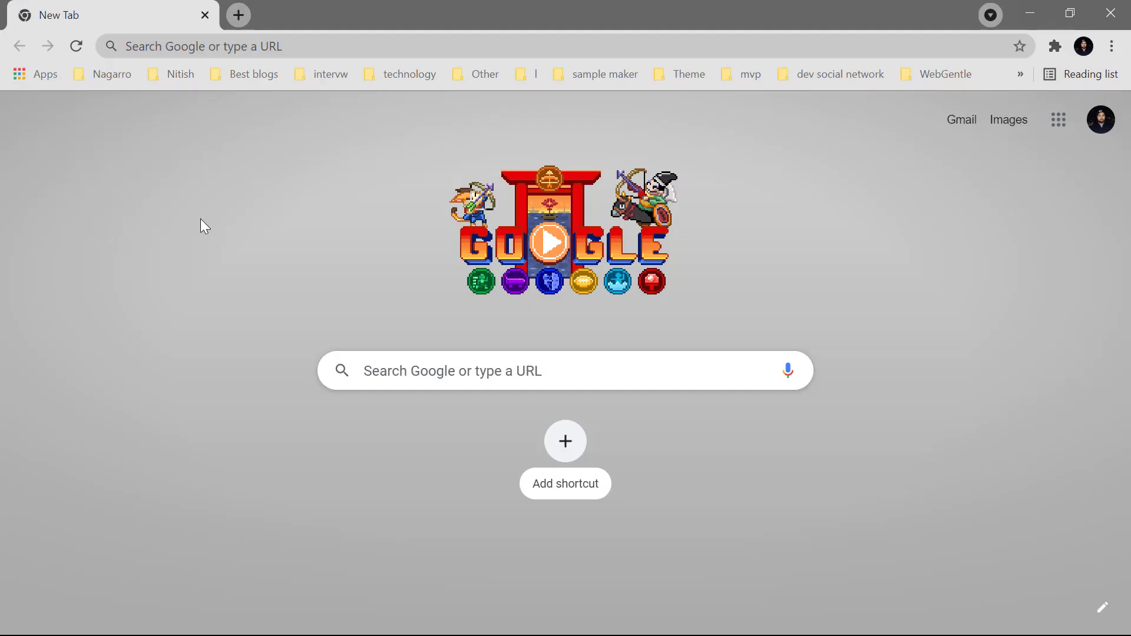
# - Search Google for 'angular material' and open the official material.angular.io site
pyautogui.click(286, 46)
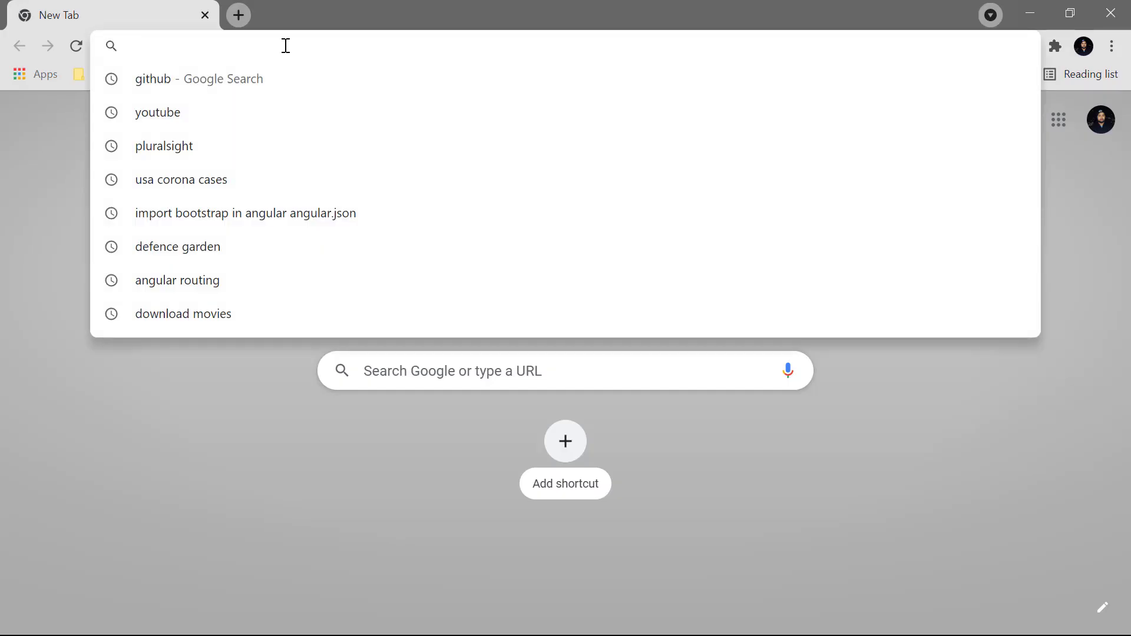
pyautogui.write('angular ma')
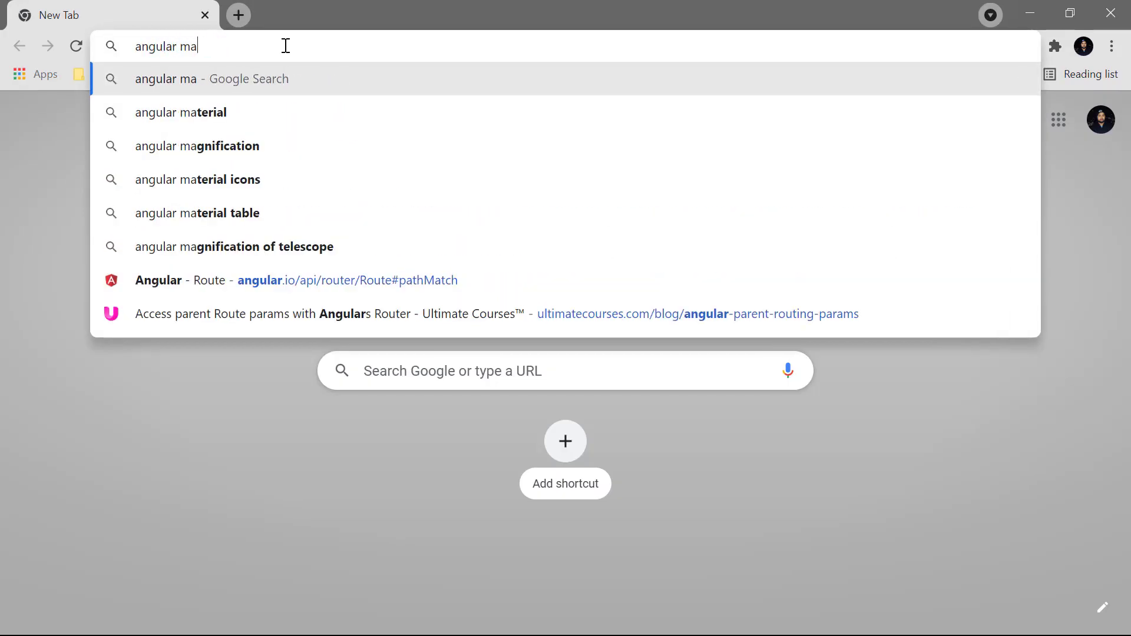
pyautogui.press('Down')
pyautogui.press('Return')
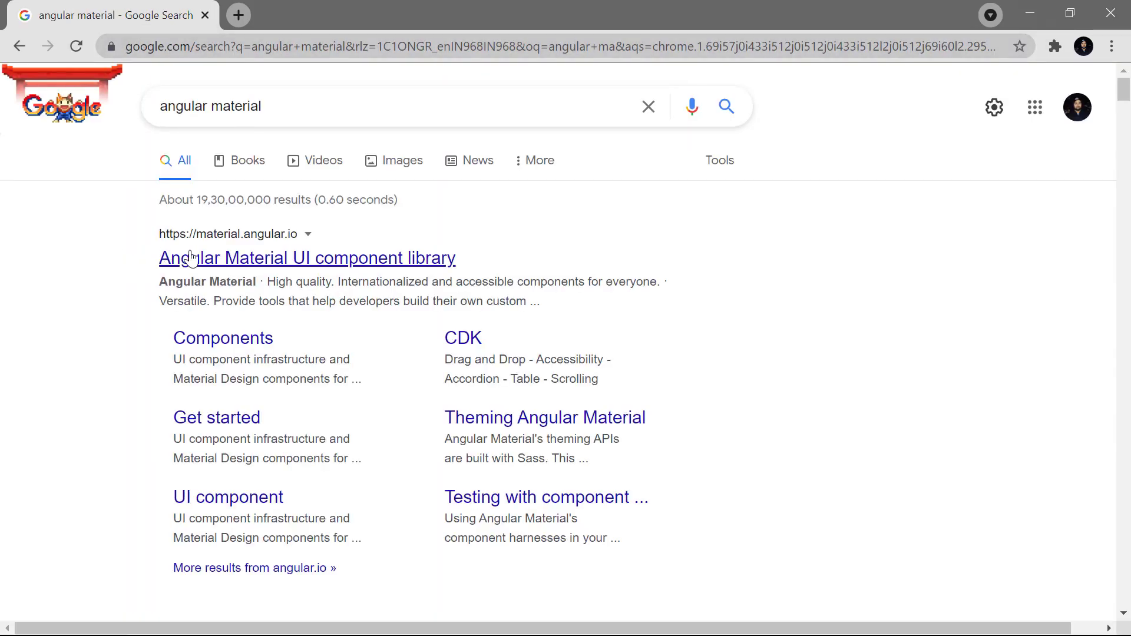
pyautogui.click(262, 266)
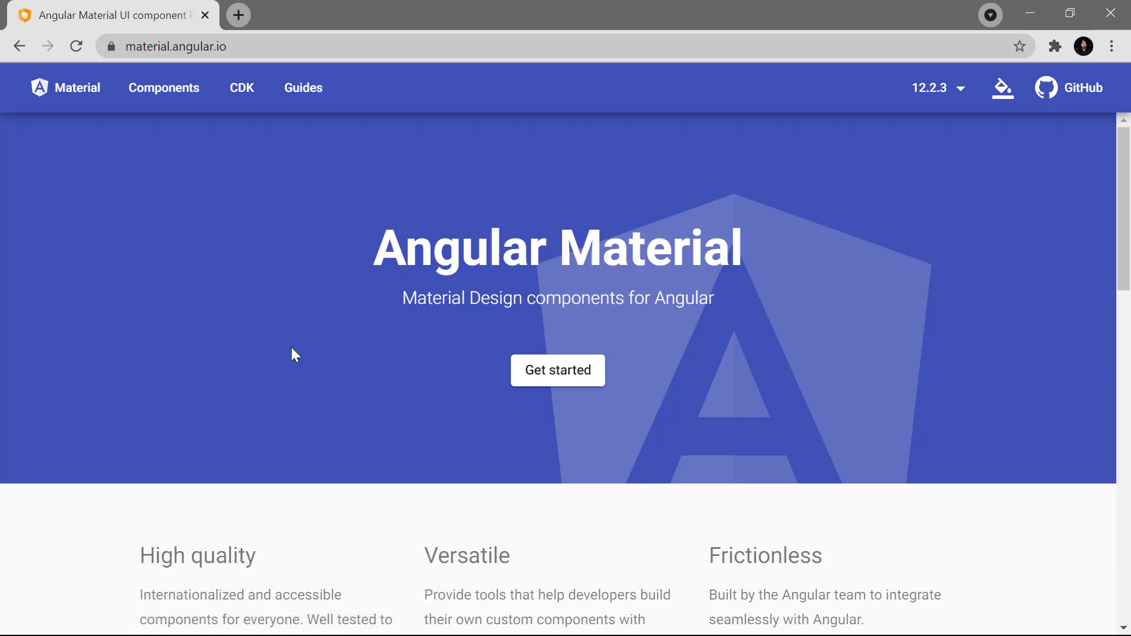
# - Browse the Components catalogue and open the Autocomplete documentation
pyautogui.click(168, 92)
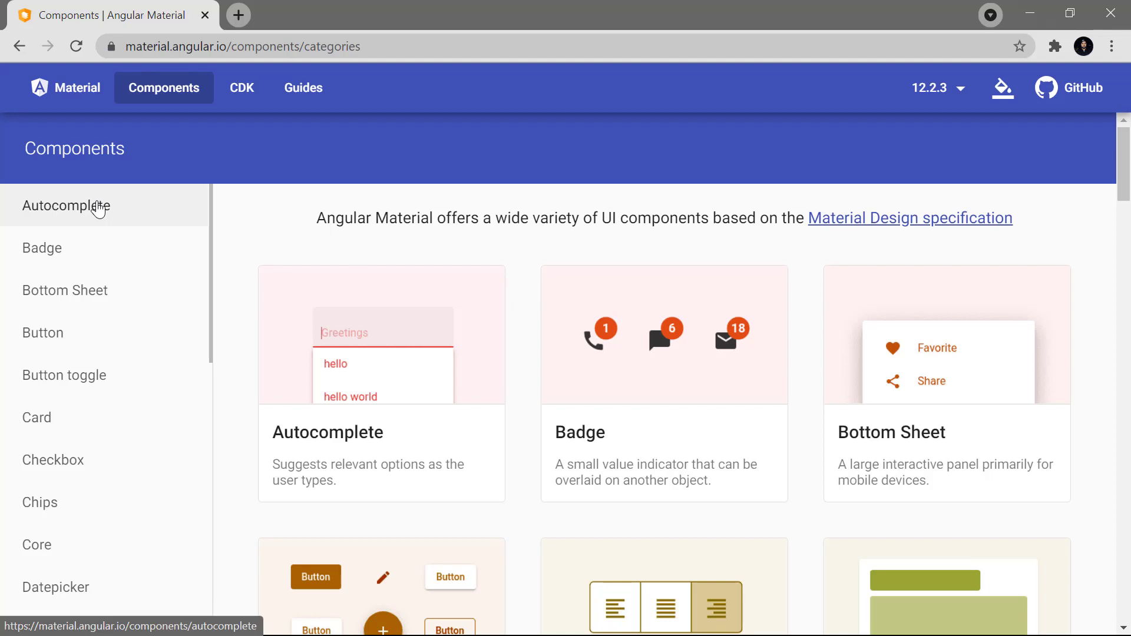
pyautogui.scroll(-16, 106, 354)
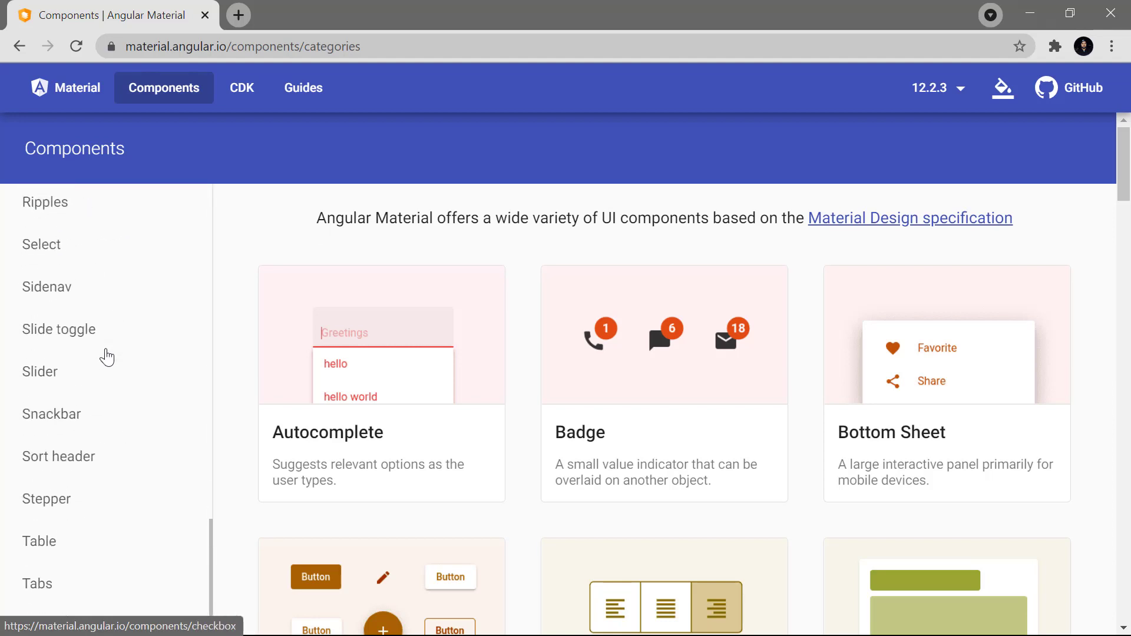
pyautogui.scroll(13, 98, 347)
pyautogui.scroll(4, 90, 339)
pyautogui.click(83, 222)
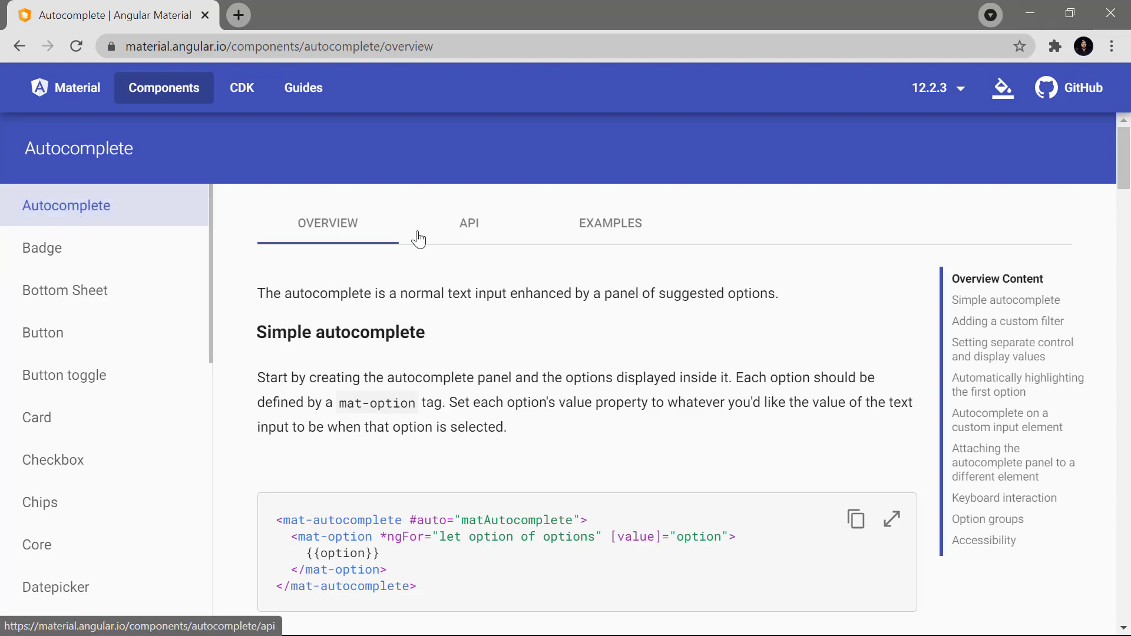
pyautogui.scroll(-8, 545, 328)
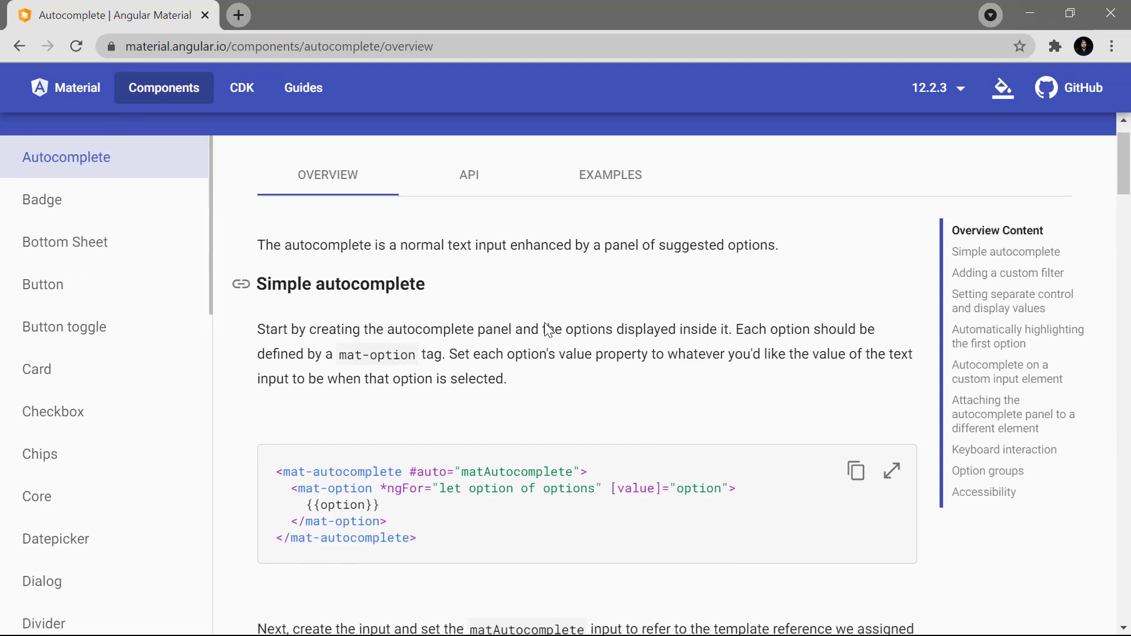
pyautogui.scroll(-5, 545, 324)
pyautogui.scroll(13, 546, 324)
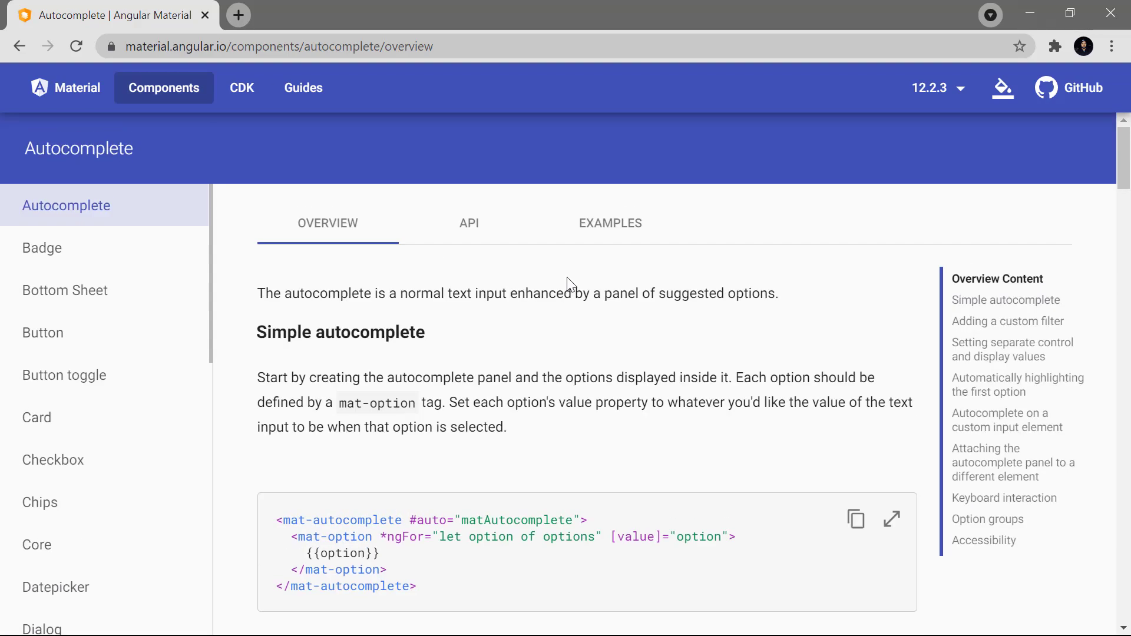
# - Filter the Autocomplete example's Number field with 'tw', then open the Button page
pyautogui.click(630, 237)
pyautogui.scroll(-1, 598, 301)
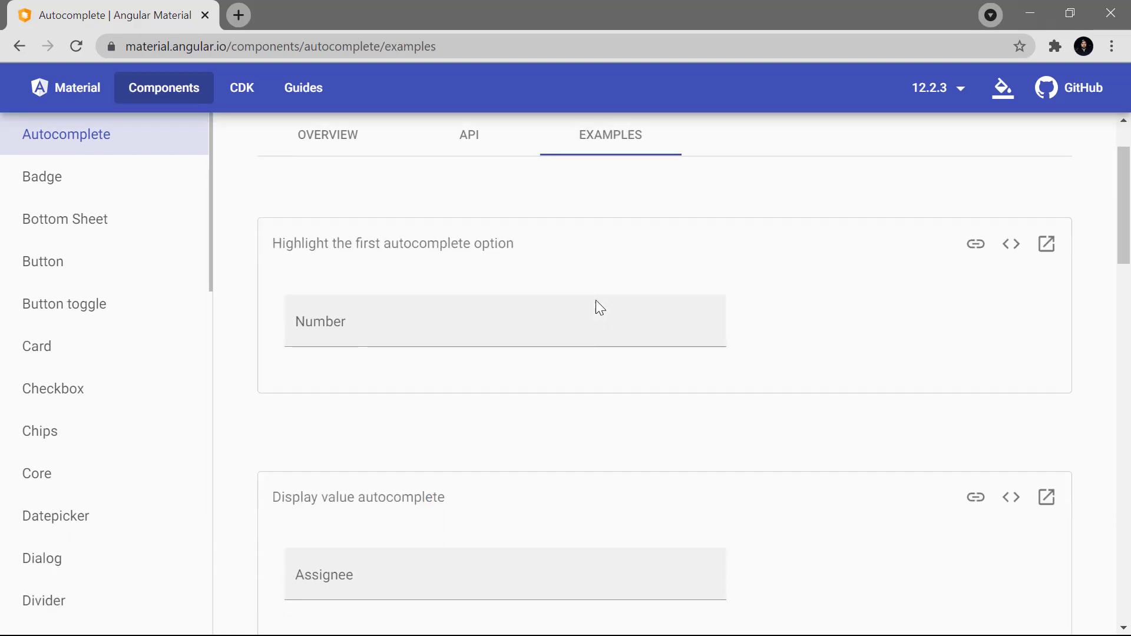
pyautogui.click(457, 326)
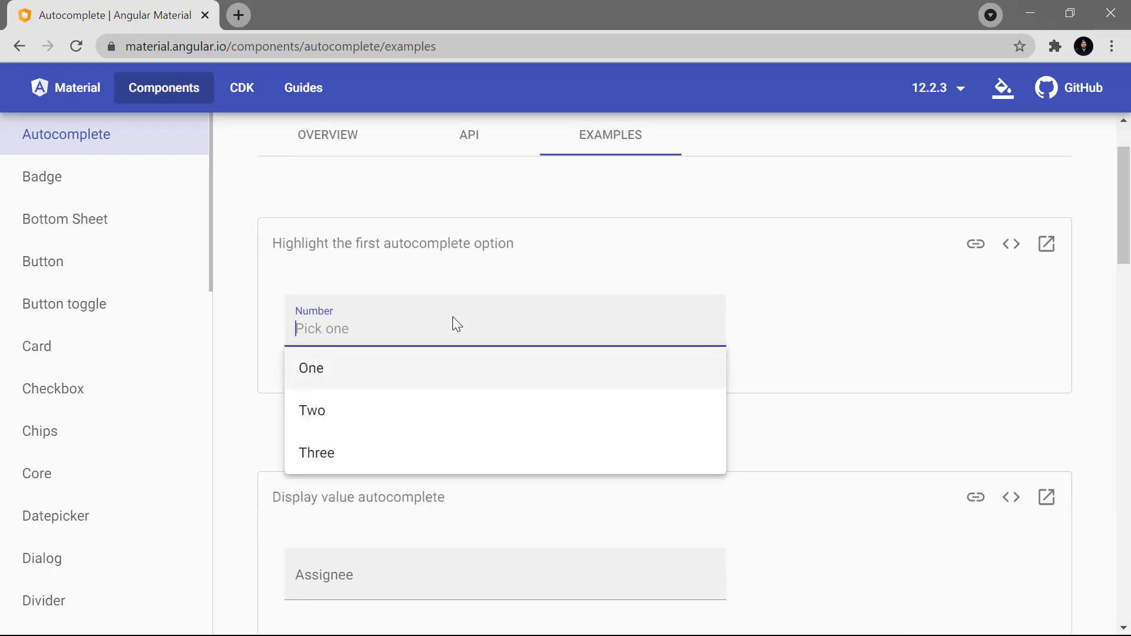
pyautogui.write('t')
pyautogui.press('BackSpace')
pyautogui.write('tw')
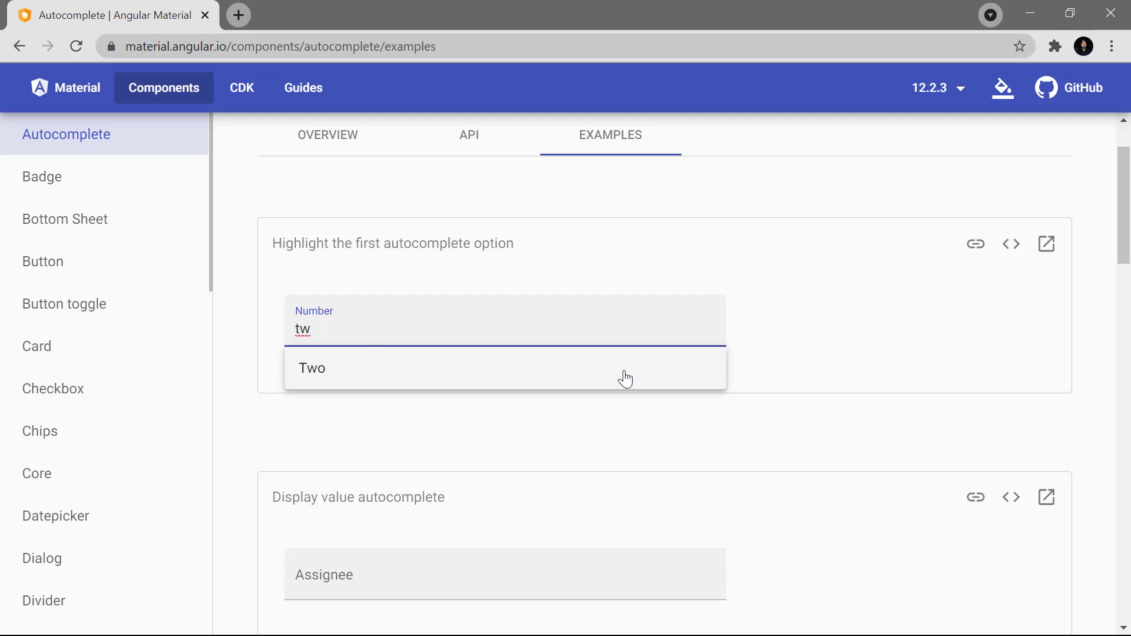
pyautogui.click(829, 375)
pyautogui.scroll(-5, 829, 383)
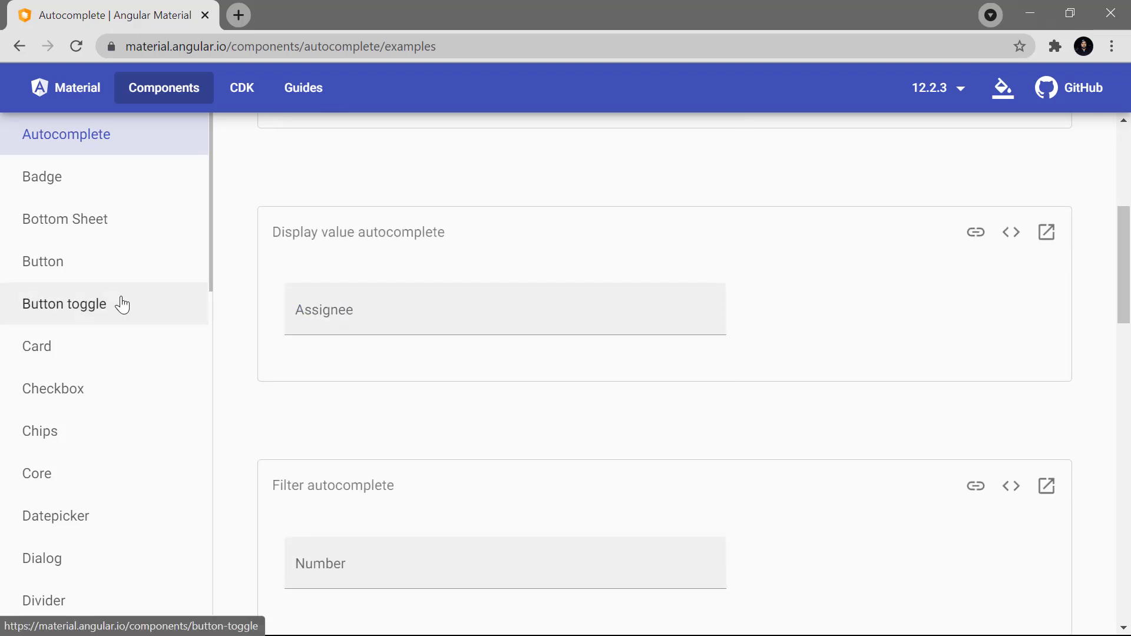
pyautogui.click(61, 272)
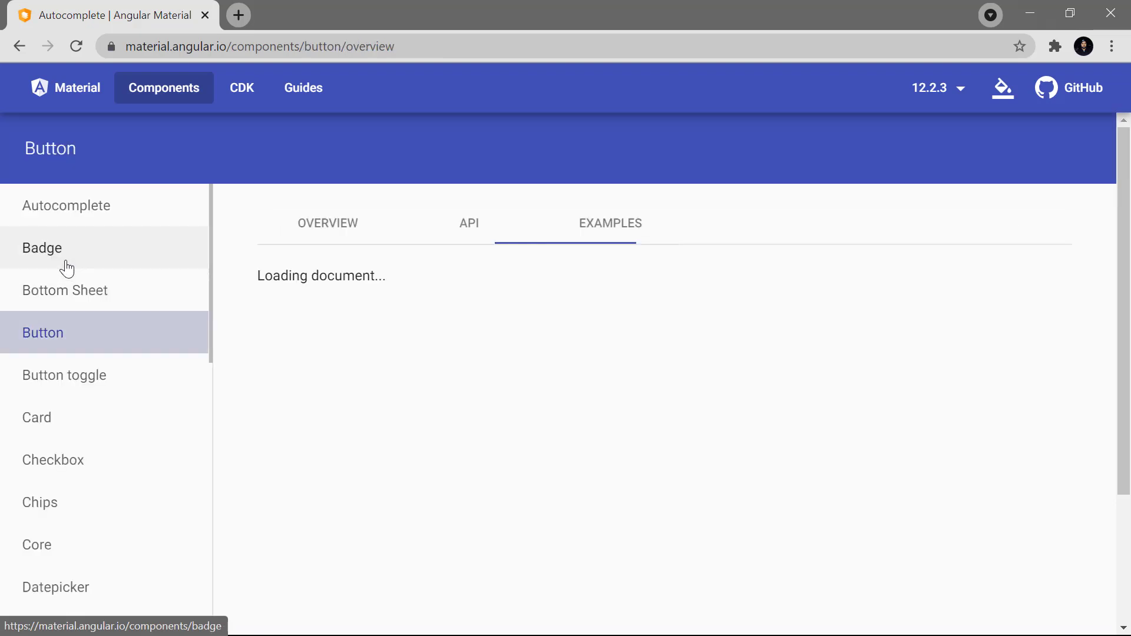
# - Look over the Button page, then view the Card component's examples
pyautogui.scroll(-3, 440, 330)
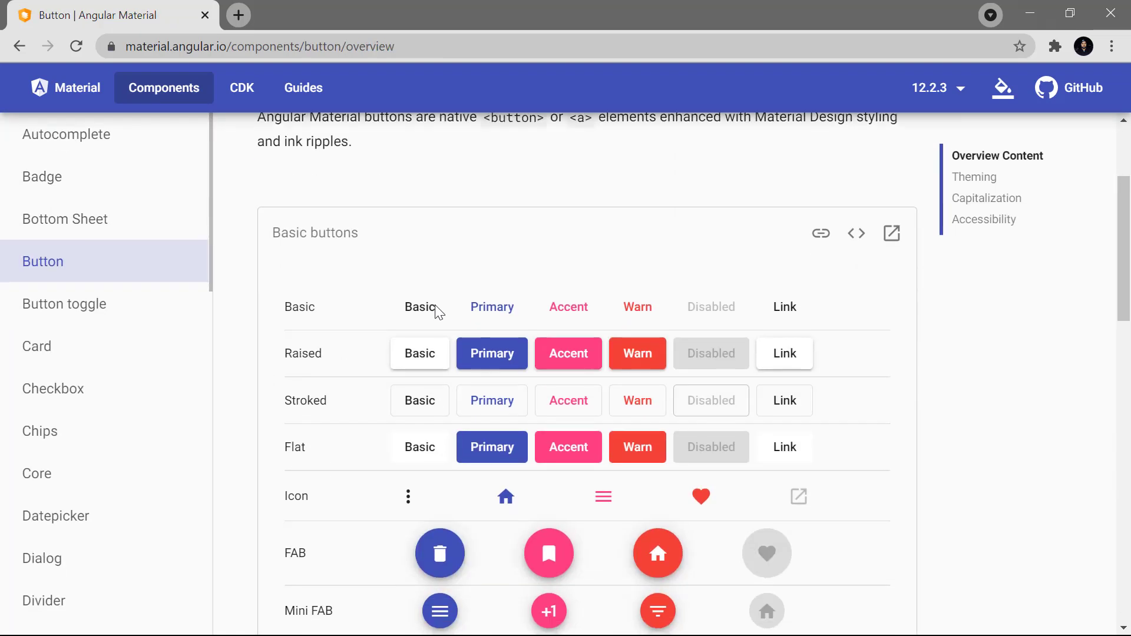
pyautogui.scroll(-1, 445, 324)
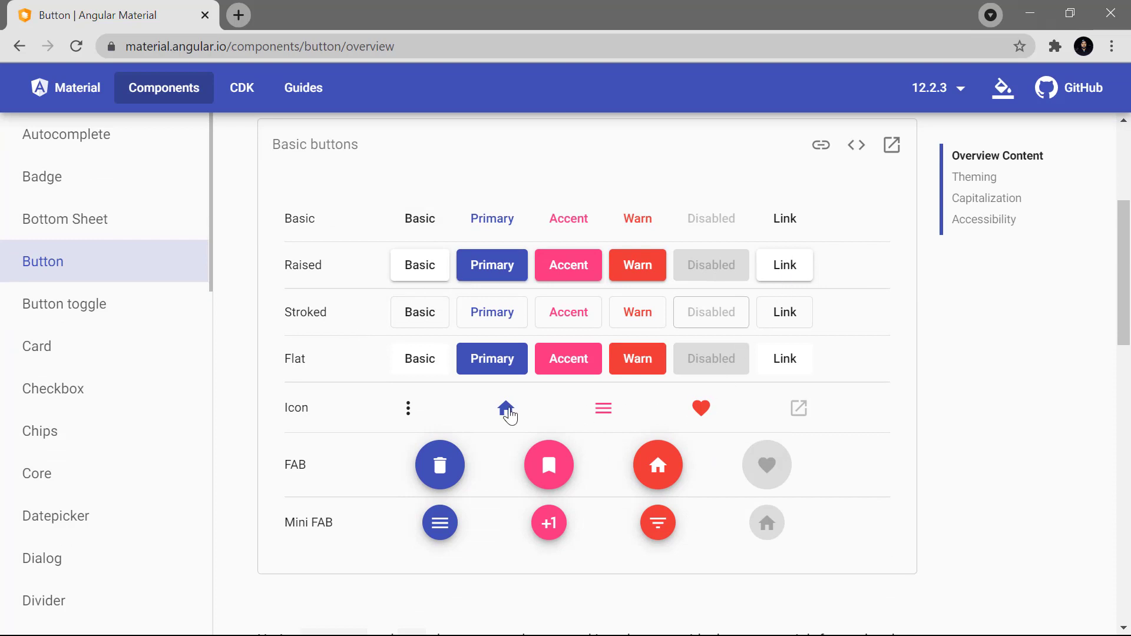
pyautogui.click(26, 347)
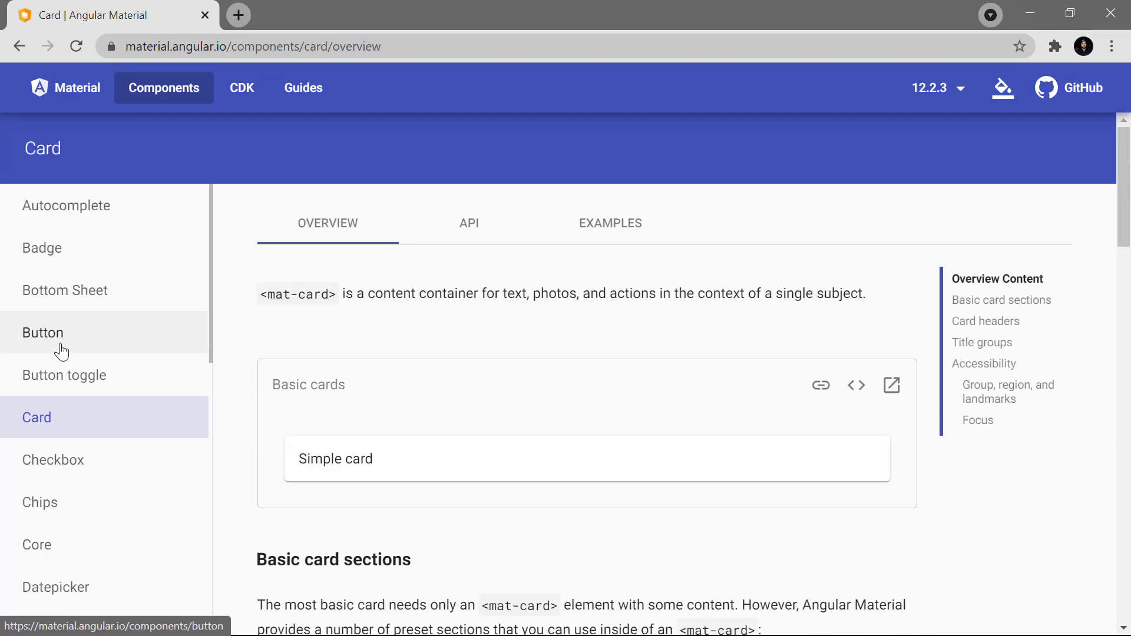
pyautogui.click(620, 234)
pyautogui.scroll(-5, 715, 414)
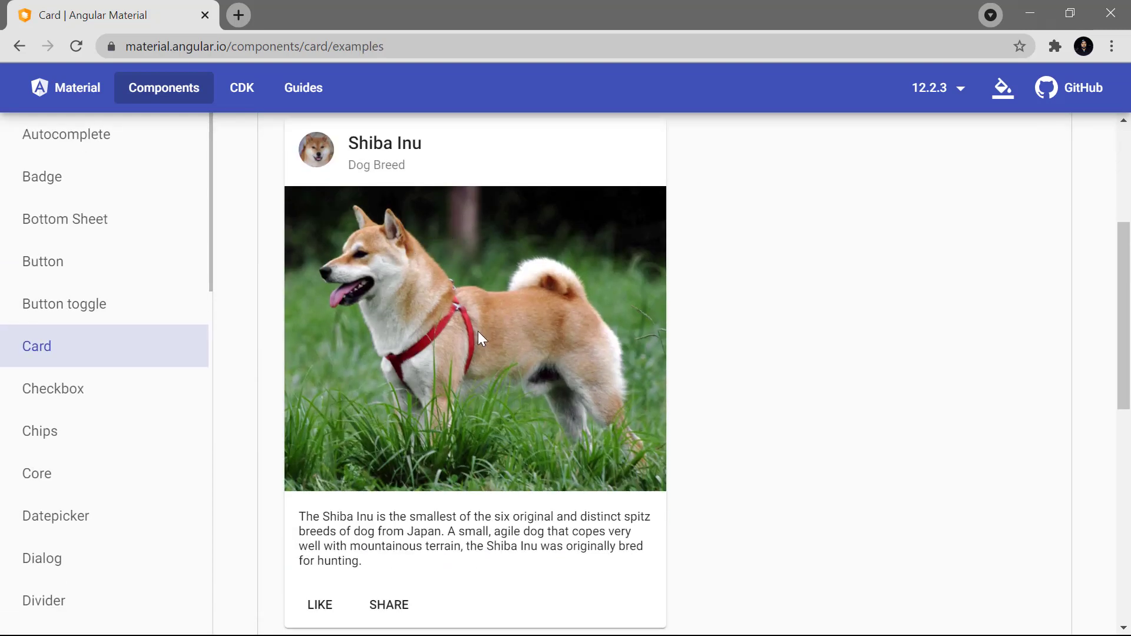
pyautogui.scroll(-2, 478, 338)
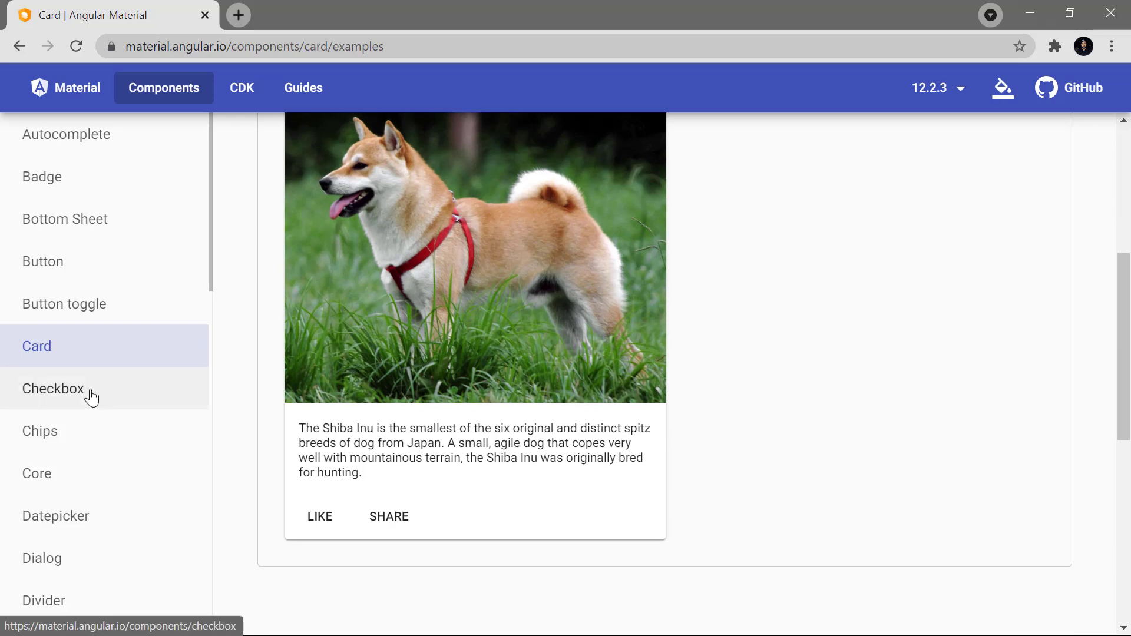
# - In the Checkbox demo, tick Check me! and Indeterminate, untick Primary, then open Datepicker
pyautogui.click(90, 392)
pyautogui.scroll(-1, 407, 403)
pyautogui.click(346, 307)
pyautogui.click(350, 339)
pyautogui.click(349, 375)
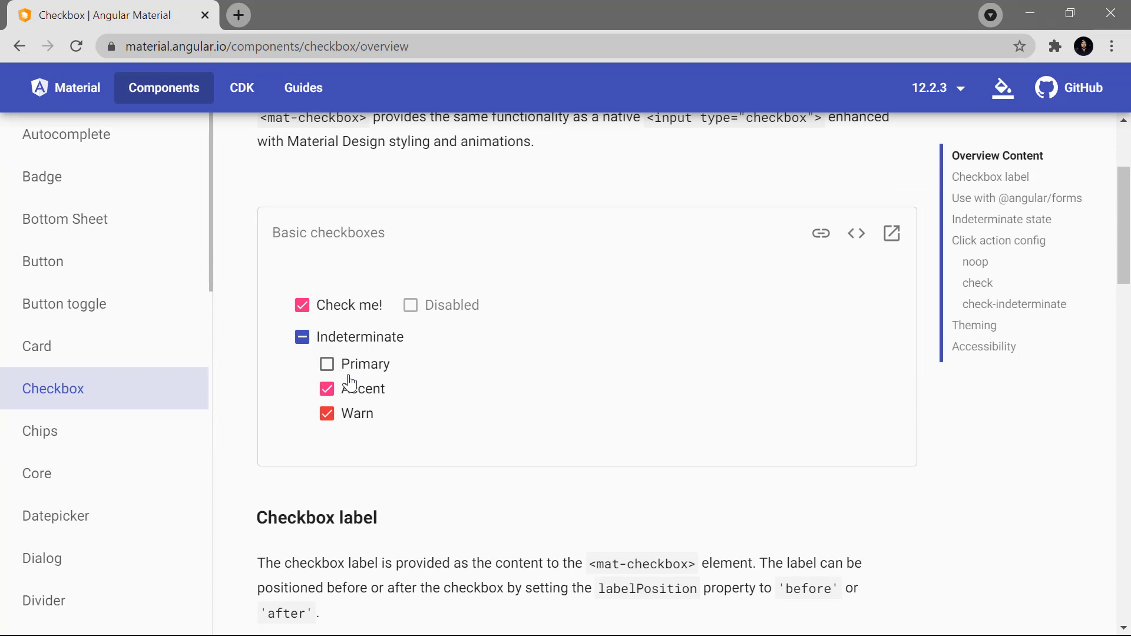
pyautogui.scroll(-3, 349, 383)
pyautogui.scroll(-3, 77, 448)
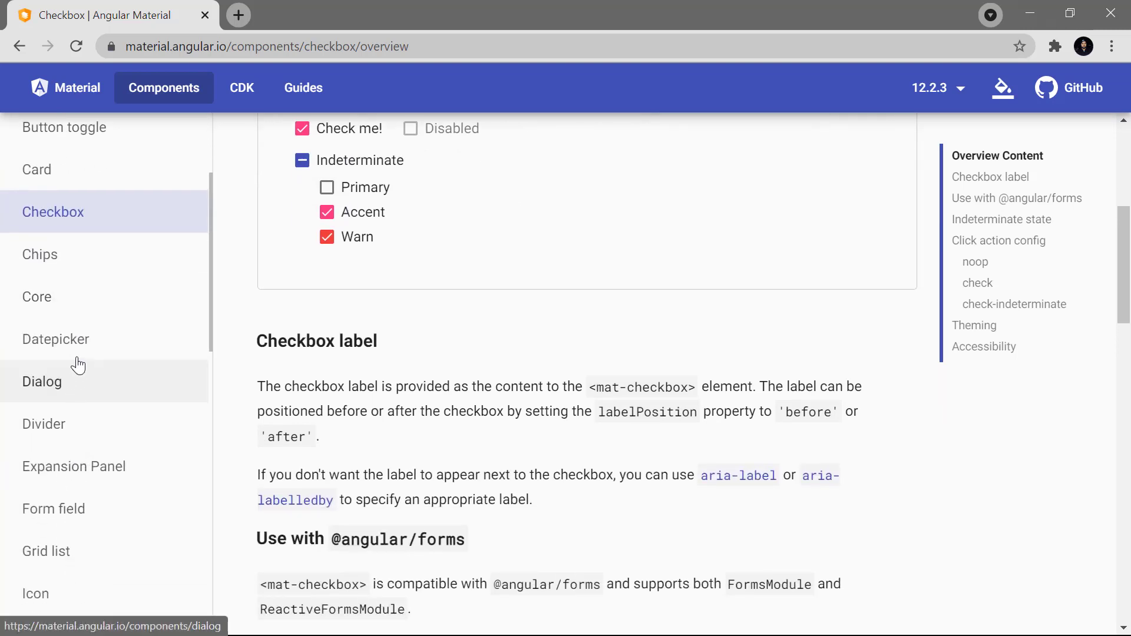
pyautogui.click(74, 347)
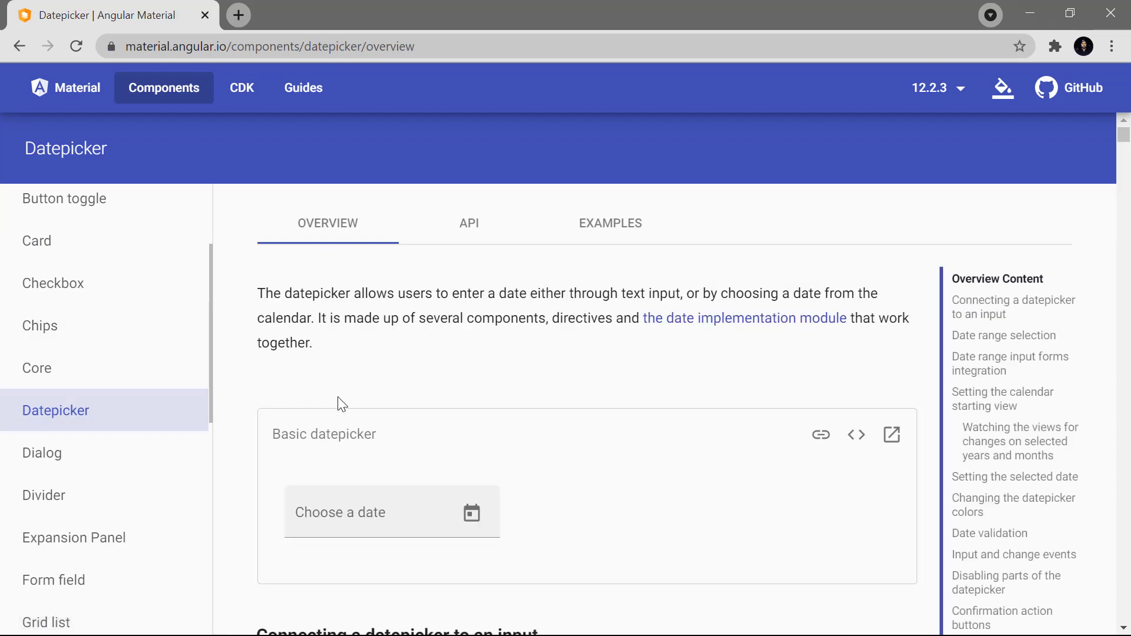
# - Open and close the basic datepicker calendar without a date, then go to CDK
pyautogui.scroll(-3, 340, 403)
pyautogui.click(472, 336)
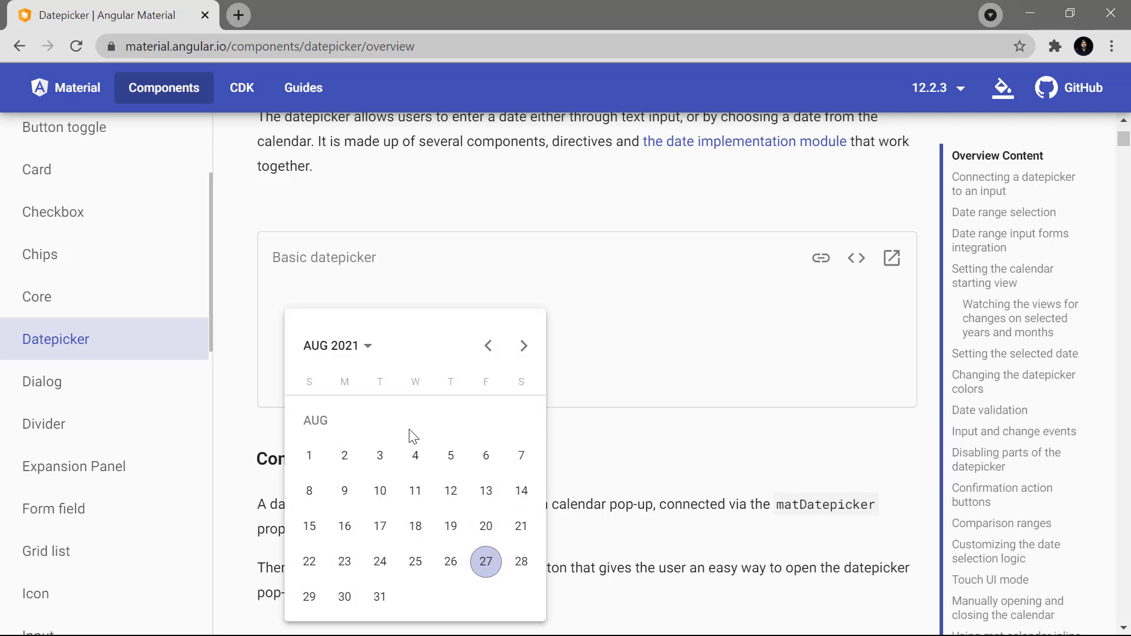
pyautogui.click(665, 364)
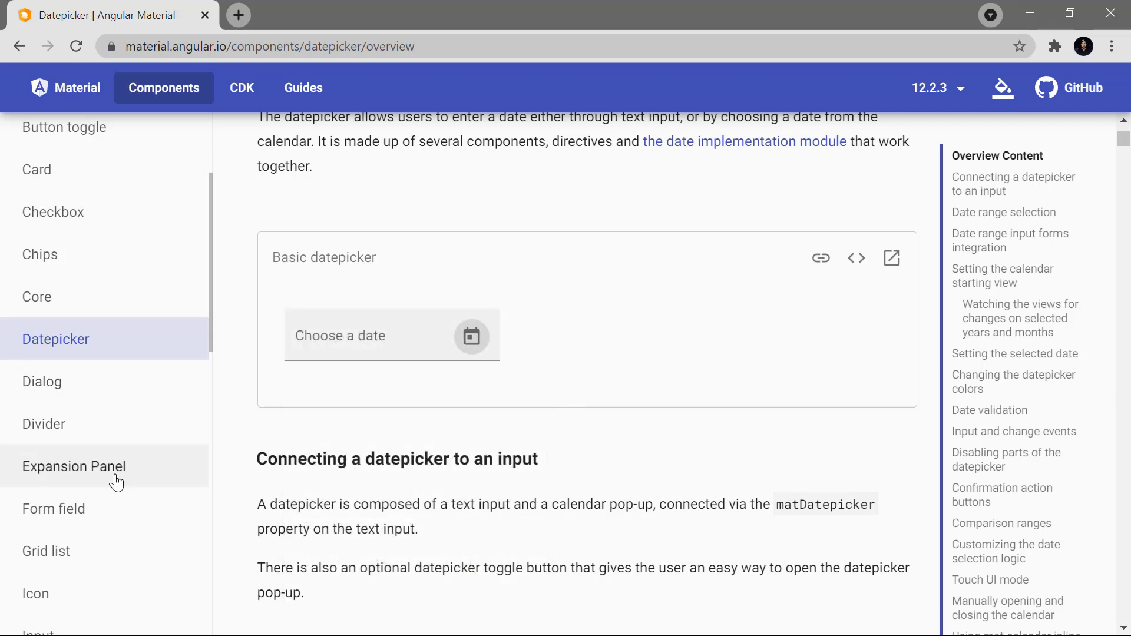
pyautogui.scroll(-7, 118, 505)
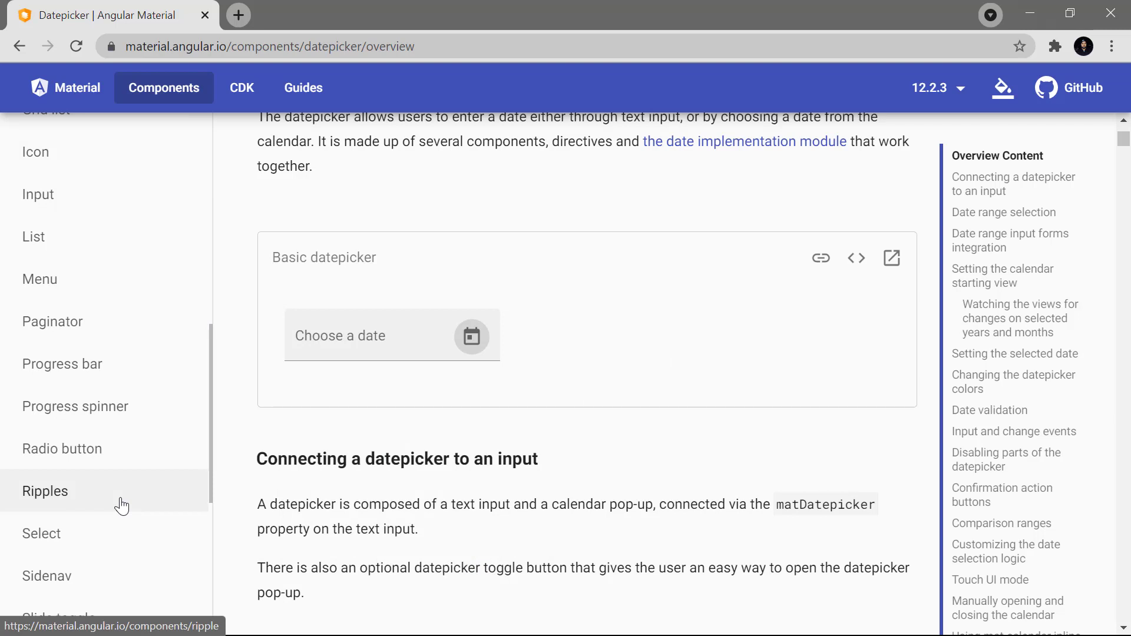
pyautogui.scroll(-6, 120, 505)
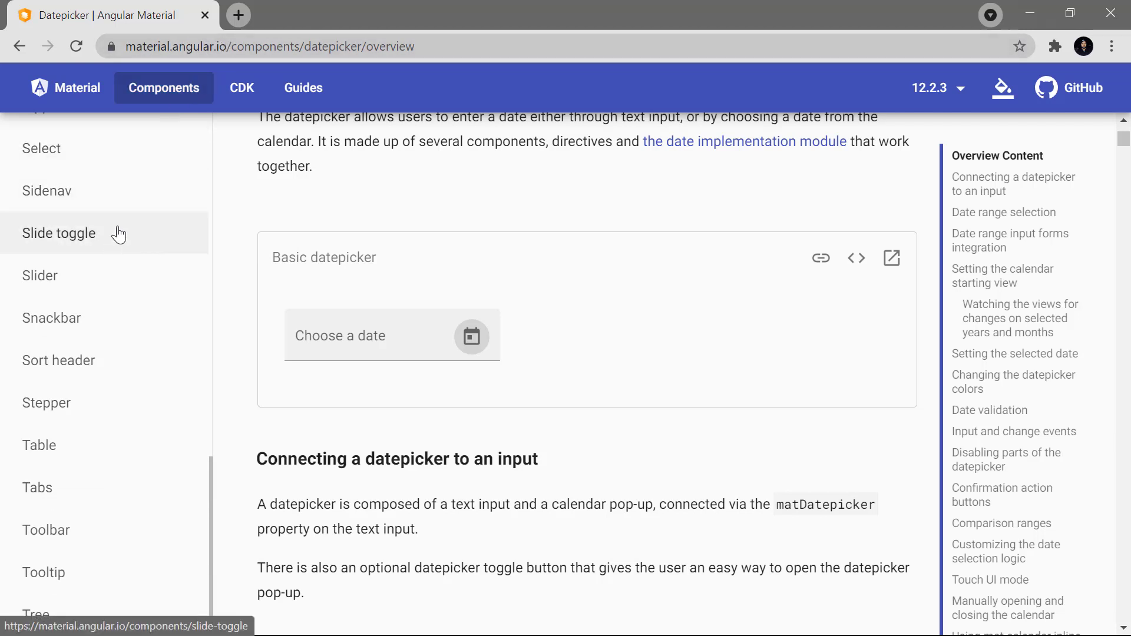
pyautogui.click(241, 89)
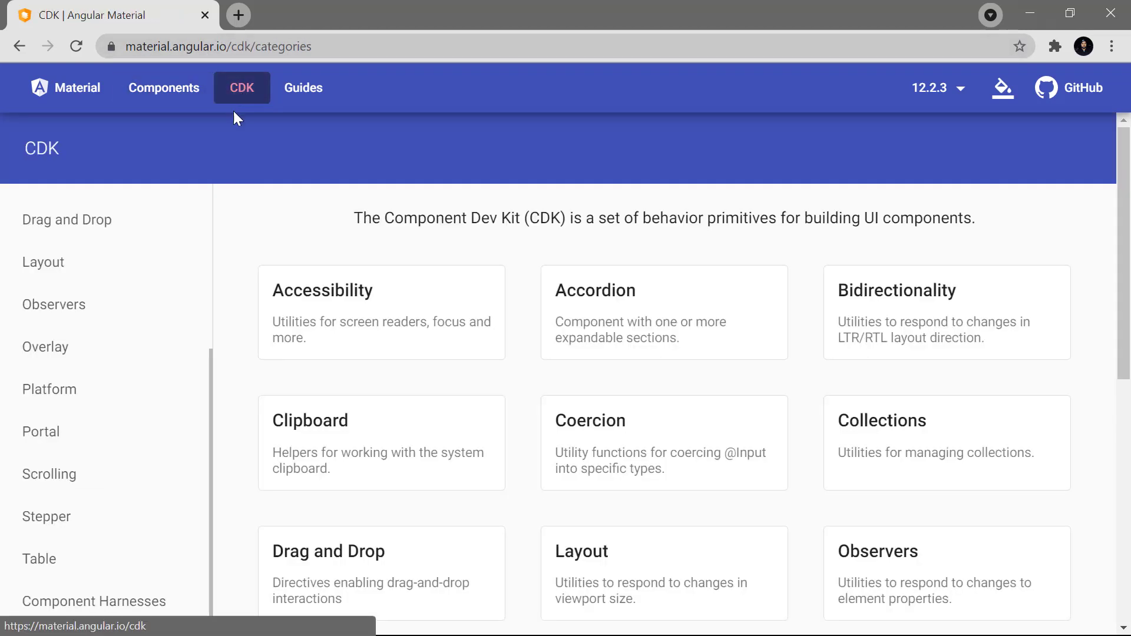
# - Drag the 'Drag me around' box in the Drag and Drop overview, then return home
pyautogui.click(77, 232)
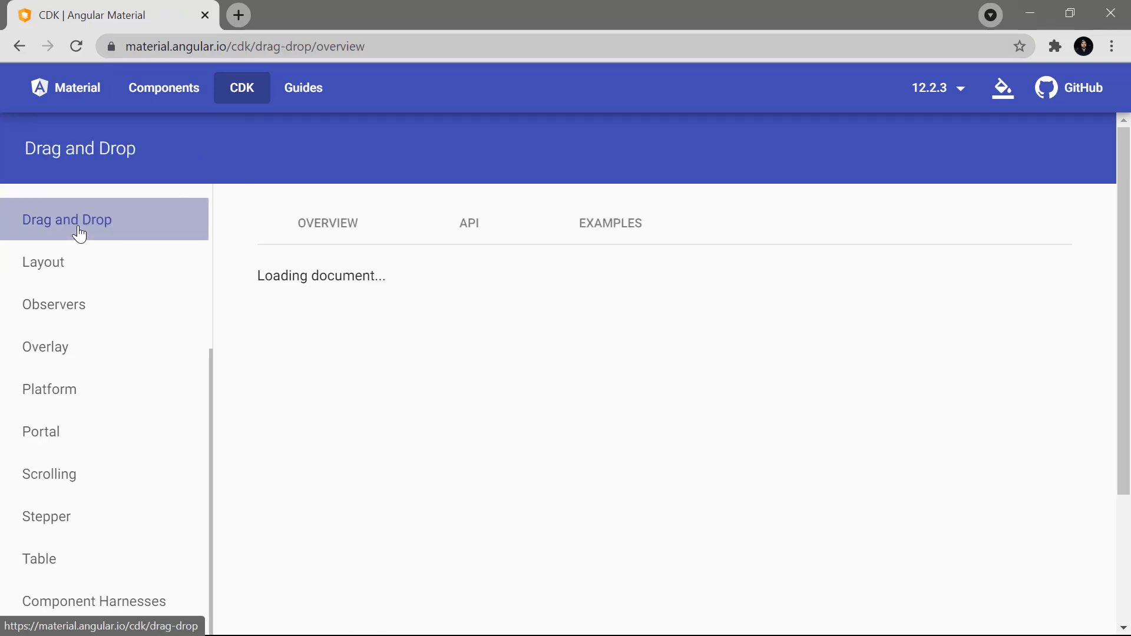
pyautogui.scroll(-7, 442, 315)
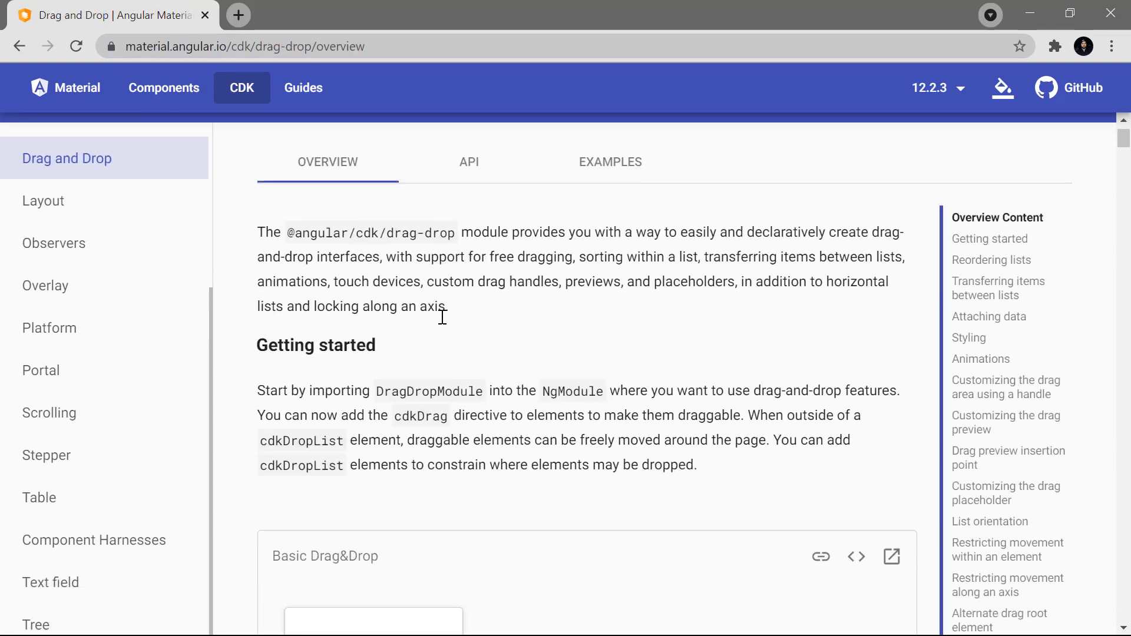
pyautogui.moveTo(421, 356); pyautogui.dragTo(363, 244)
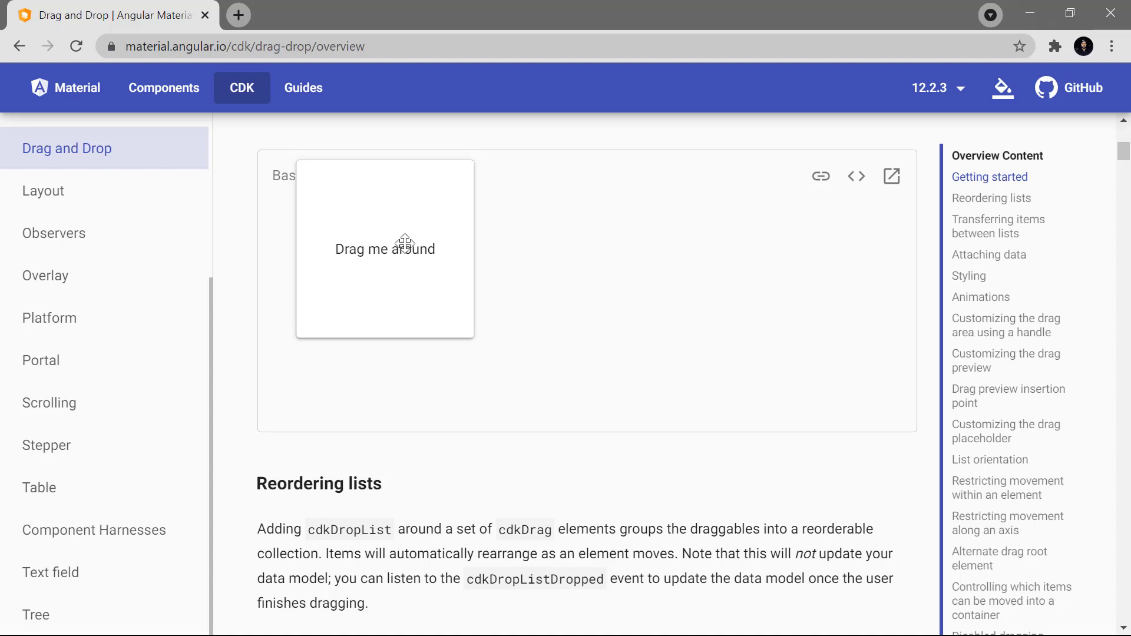
pyautogui.click(71, 98)
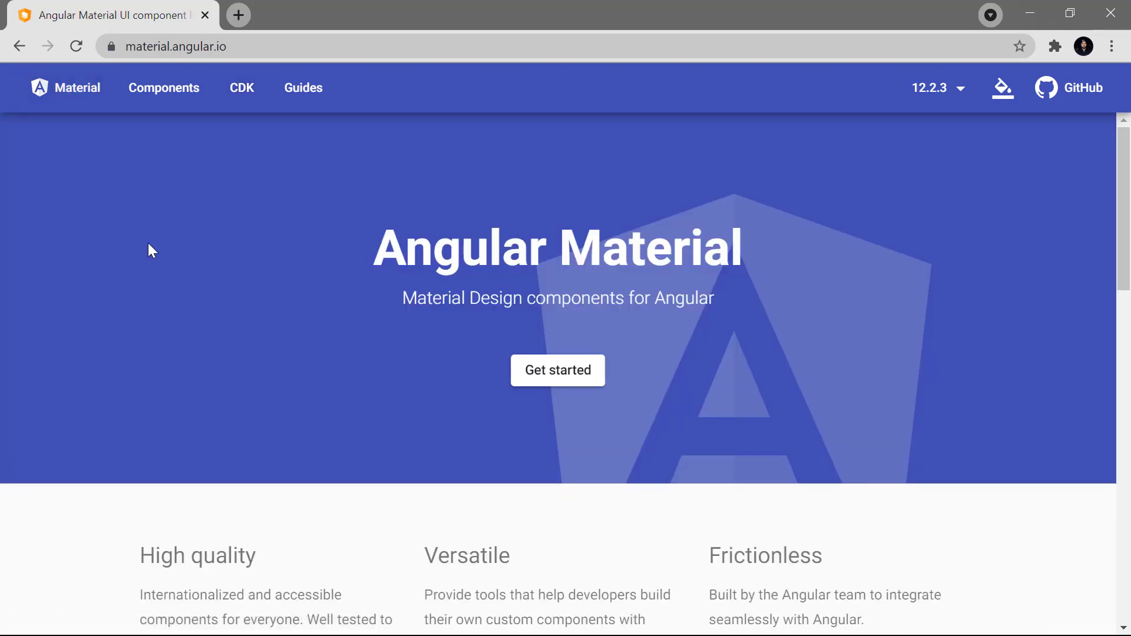
# - Open the Getting started guide from the Guides section
pyautogui.scroll(-10, 148, 244)
pyautogui.scroll(10, 149, 245)
pyautogui.click(305, 95)
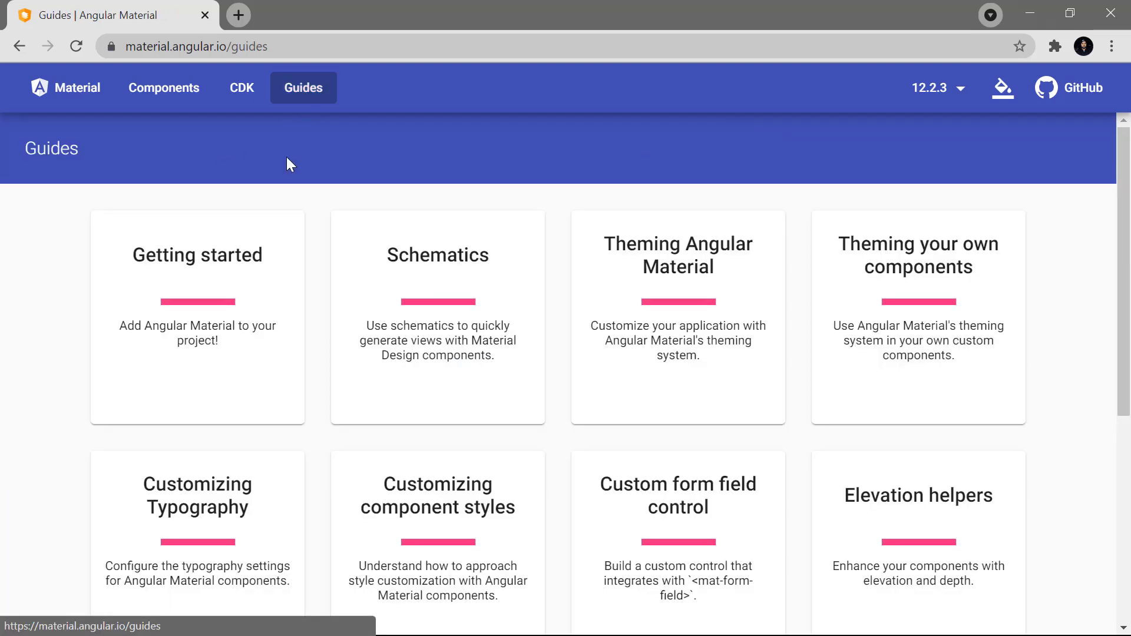
pyautogui.click(187, 321)
pyautogui.scroll(-6, 126, 312)
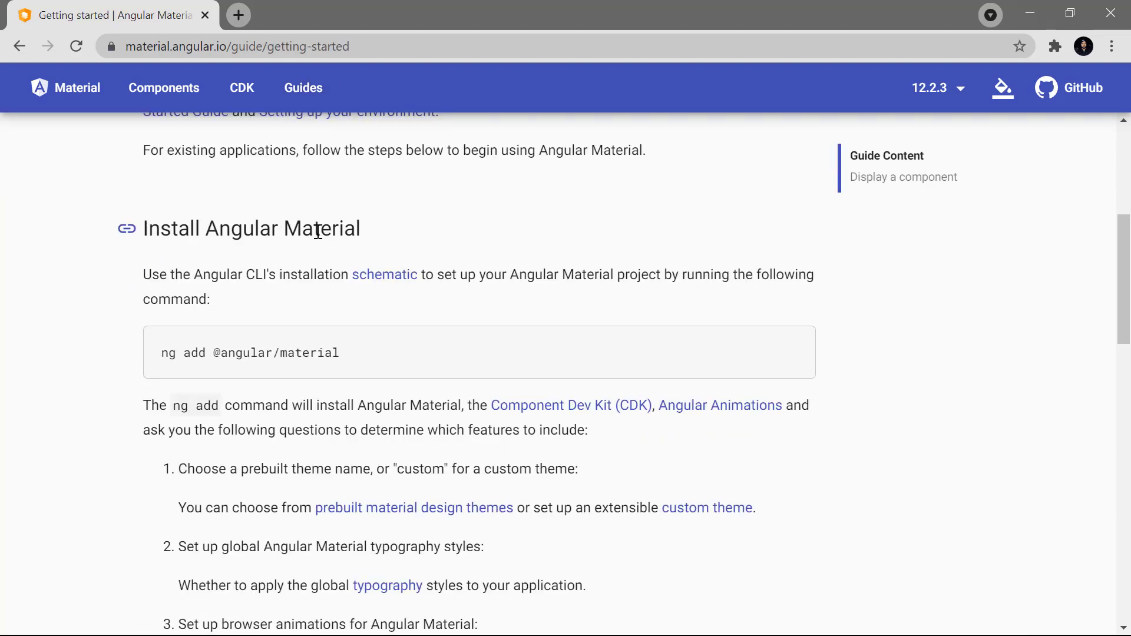
pyautogui.moveTo(160, 352); pyautogui.dragTo(360, 364)
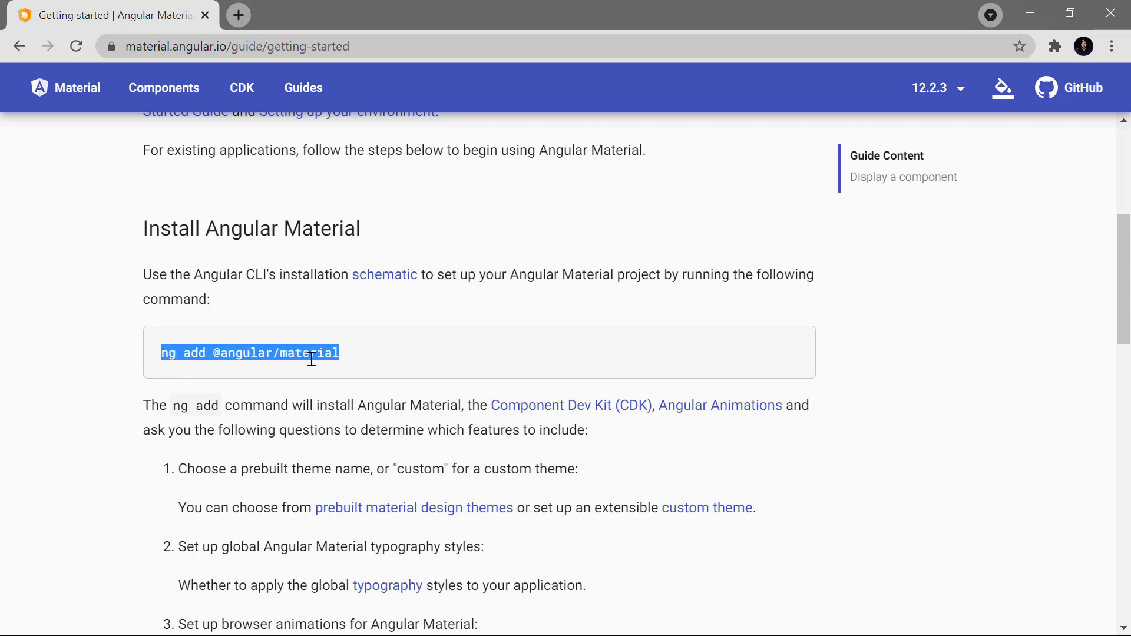
pyautogui.scroll(-3, 311, 358)
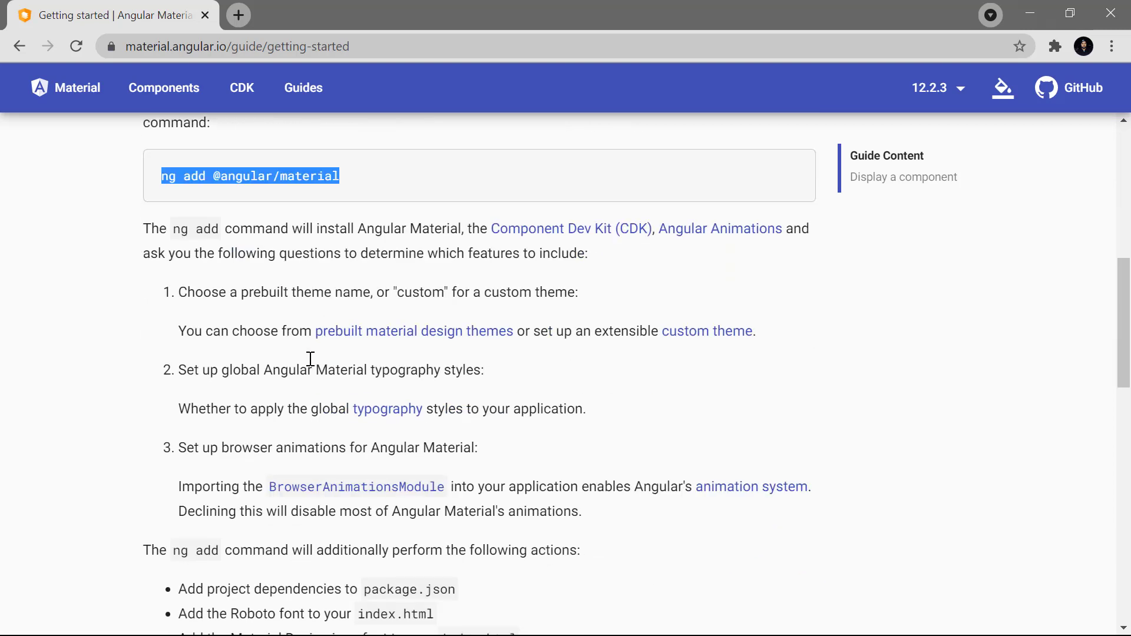
pyautogui.rightClick(248, 179)
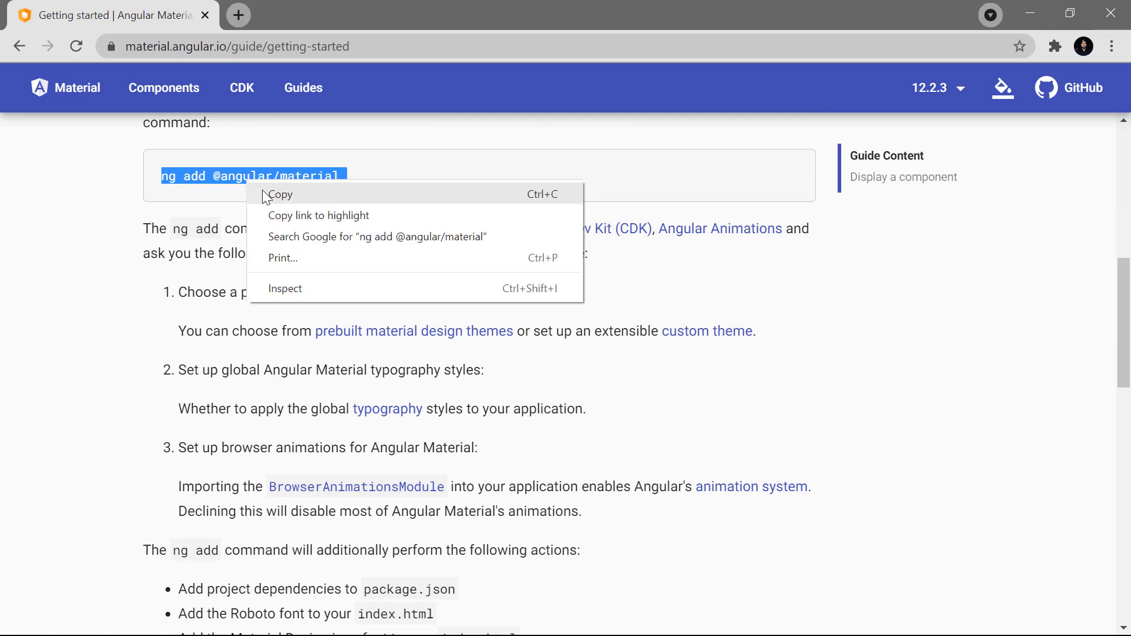
pyautogui.click(264, 194)
pyautogui.click(83, 374)
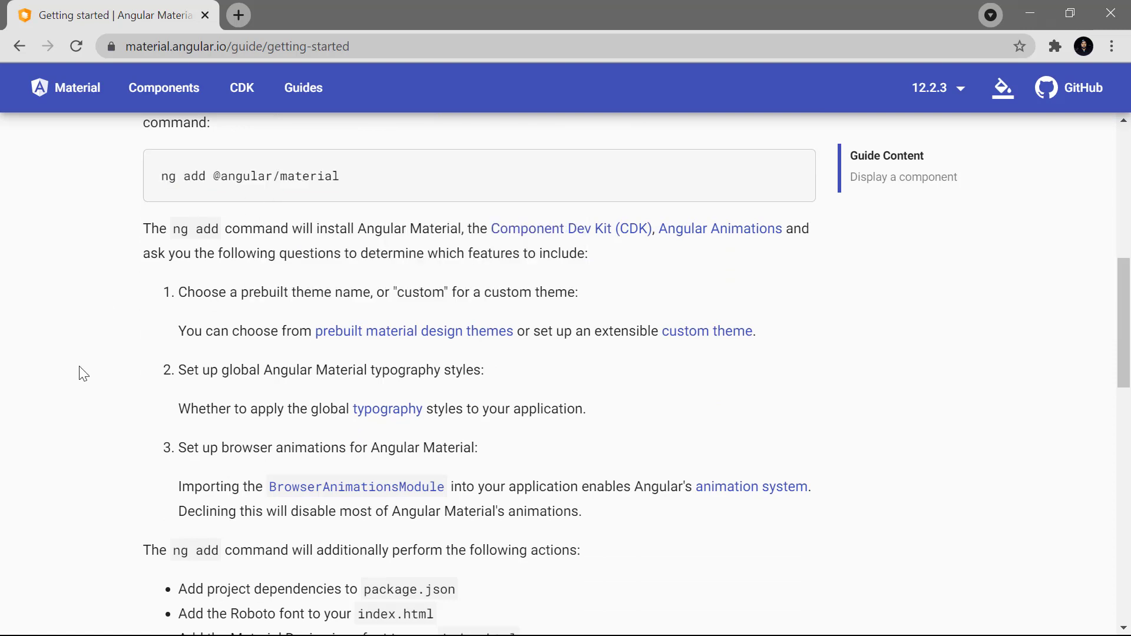
pyautogui.hotkey('alt', 'Tab')
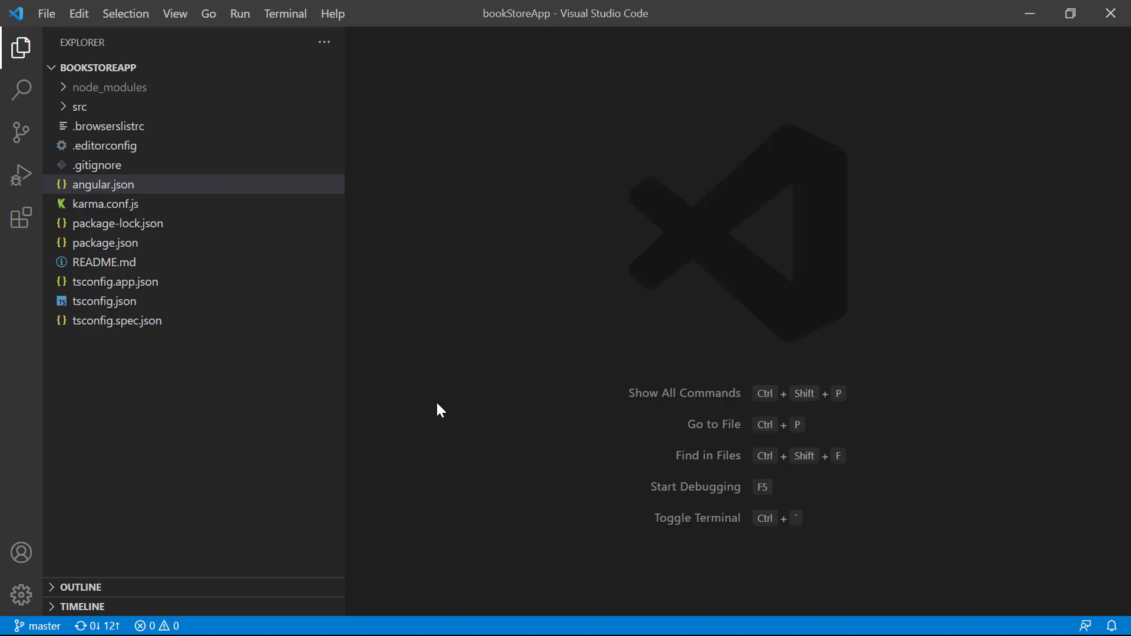
pyautogui.click(287, 21)
pyautogui.press('Return')
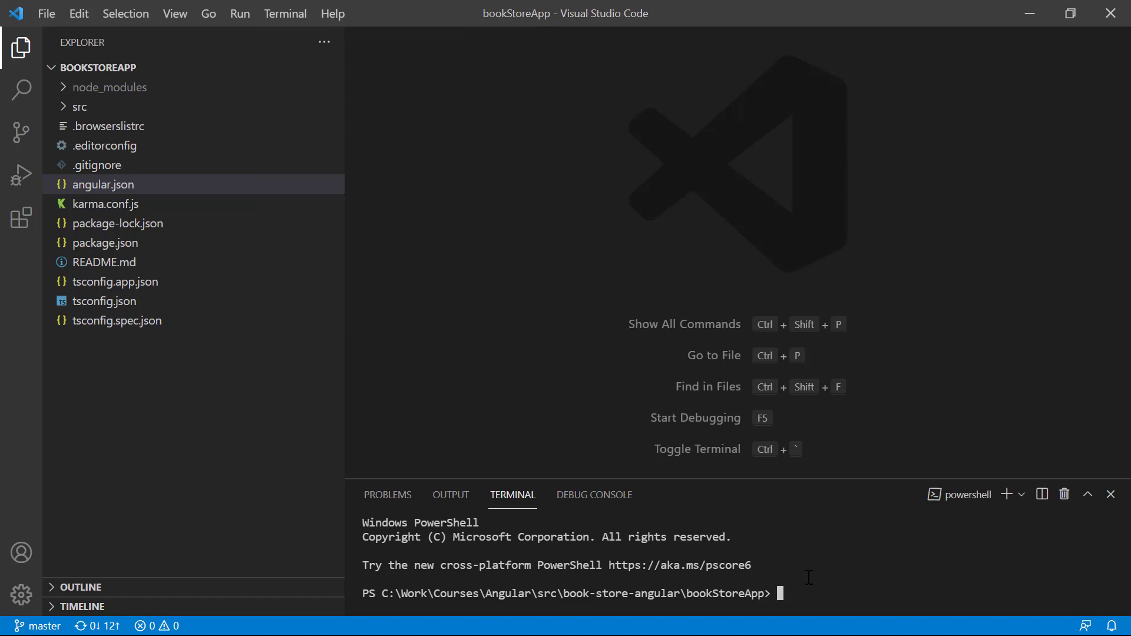
pyautogui.hotkey('ctrl', 'v')
pyautogui.press('Return')
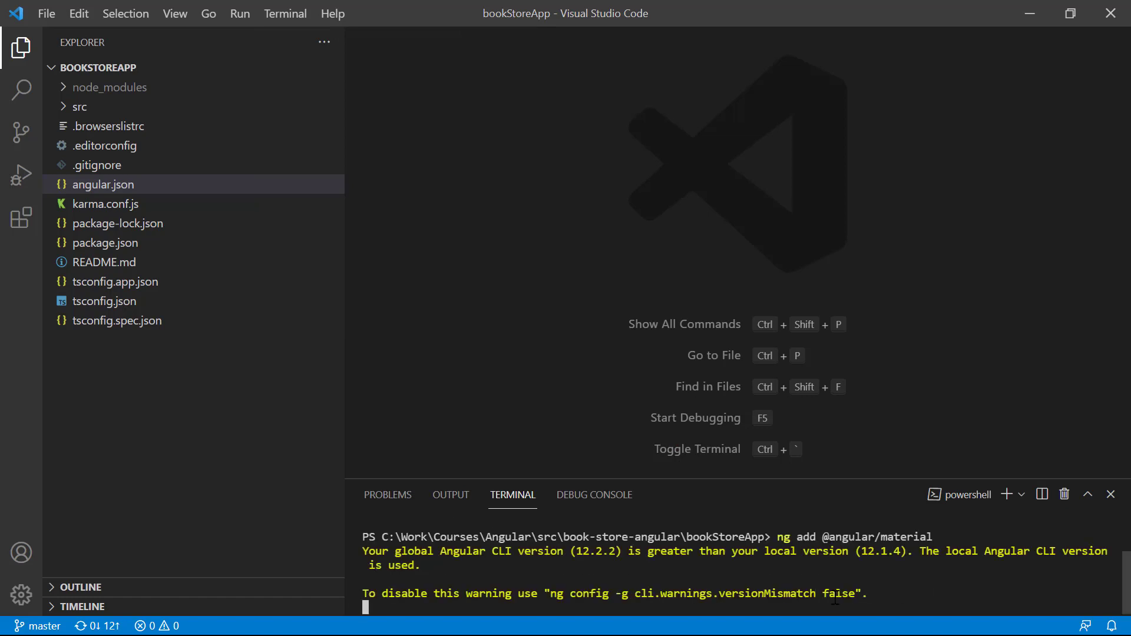
pyautogui.moveTo(849, 479); pyautogui.dragTo(848, 399)
pyautogui.moveTo(760, 399); pyautogui.dragTo(742, 298)
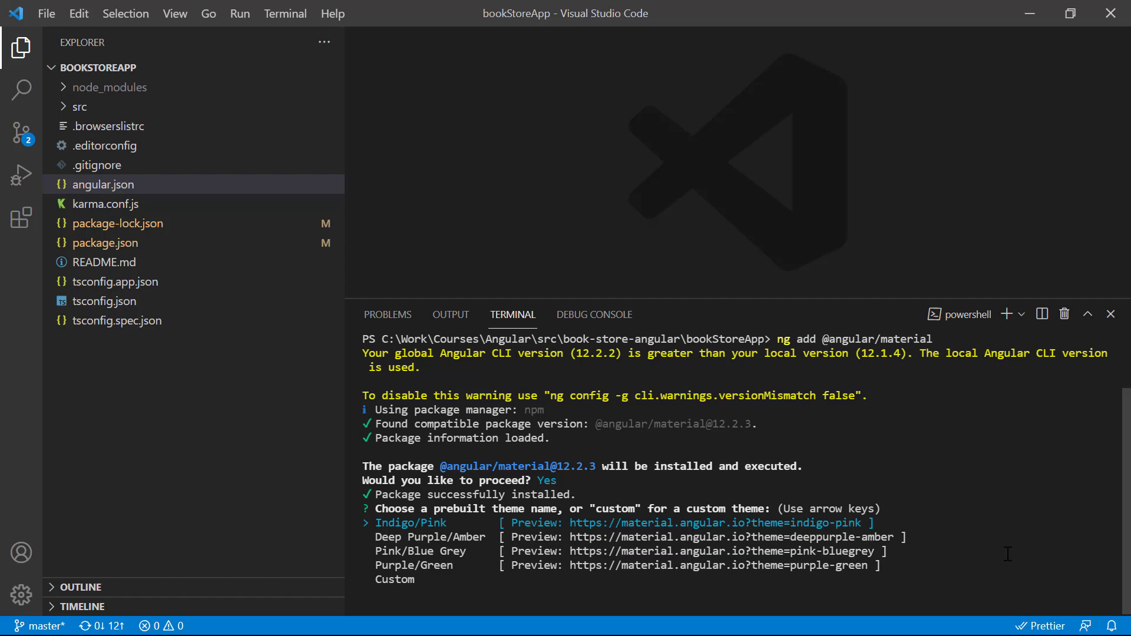
# - Choose Indigo/Pink theme, answer yes to typography and animations, then switch to File Explorer
pyautogui.press('Return')
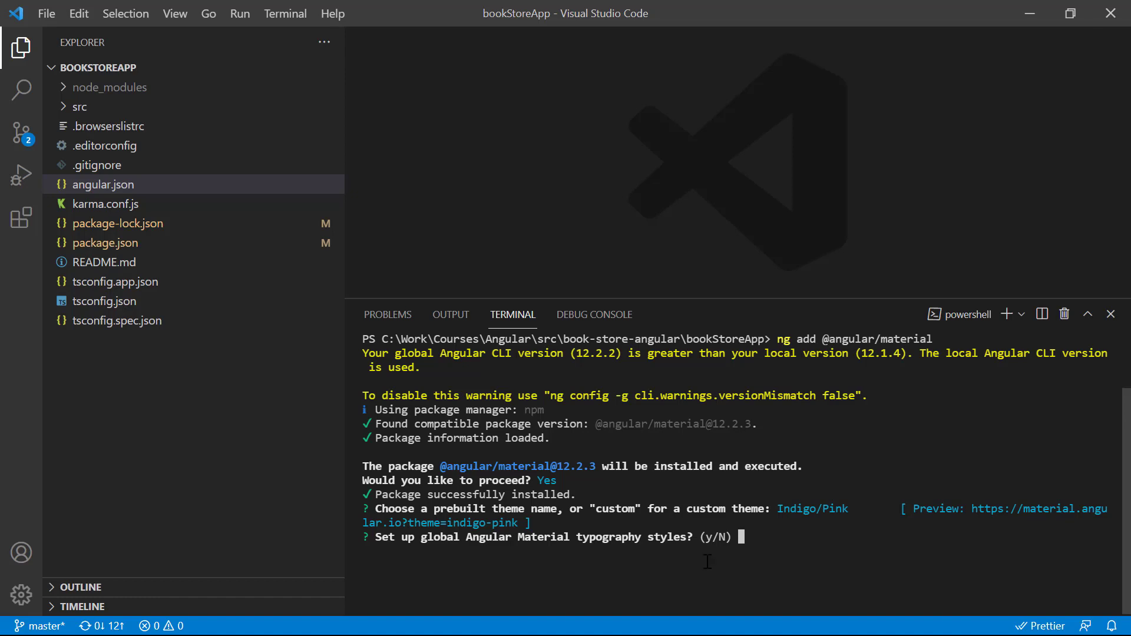
pyautogui.write('y')
pyautogui.press('Return')
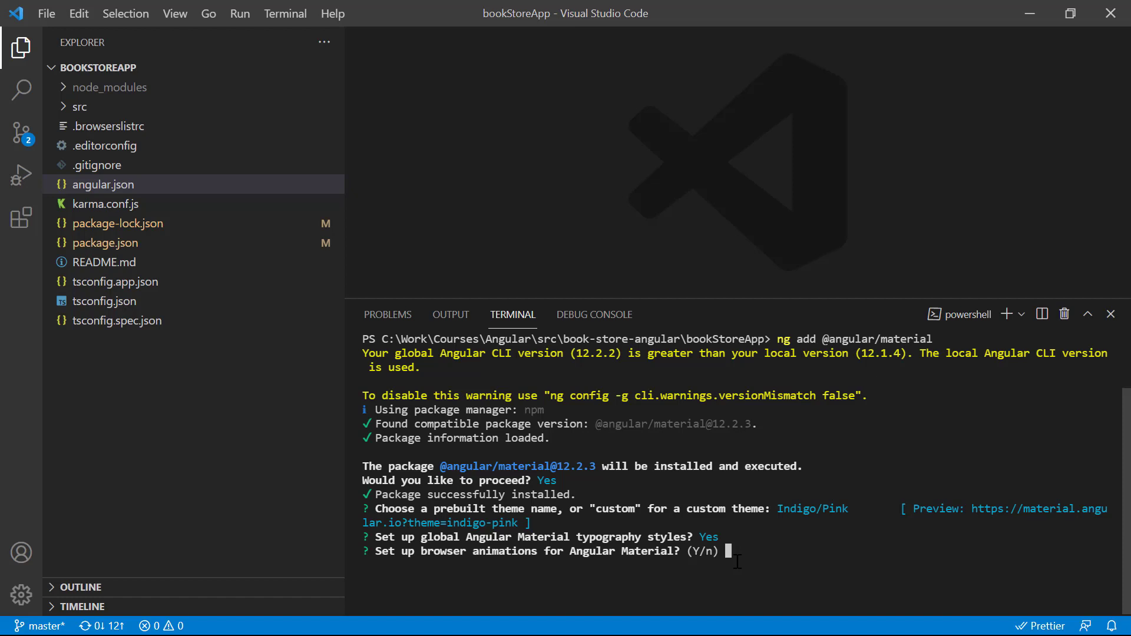
pyautogui.press('Return')
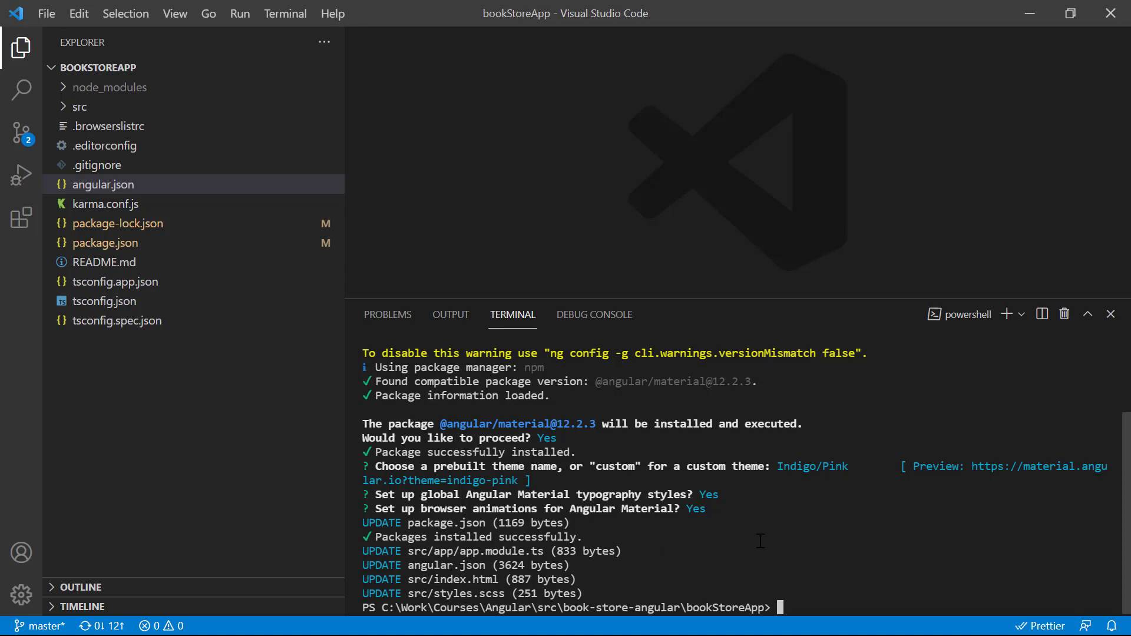
pyautogui.hotkey('alt', 'Tab')
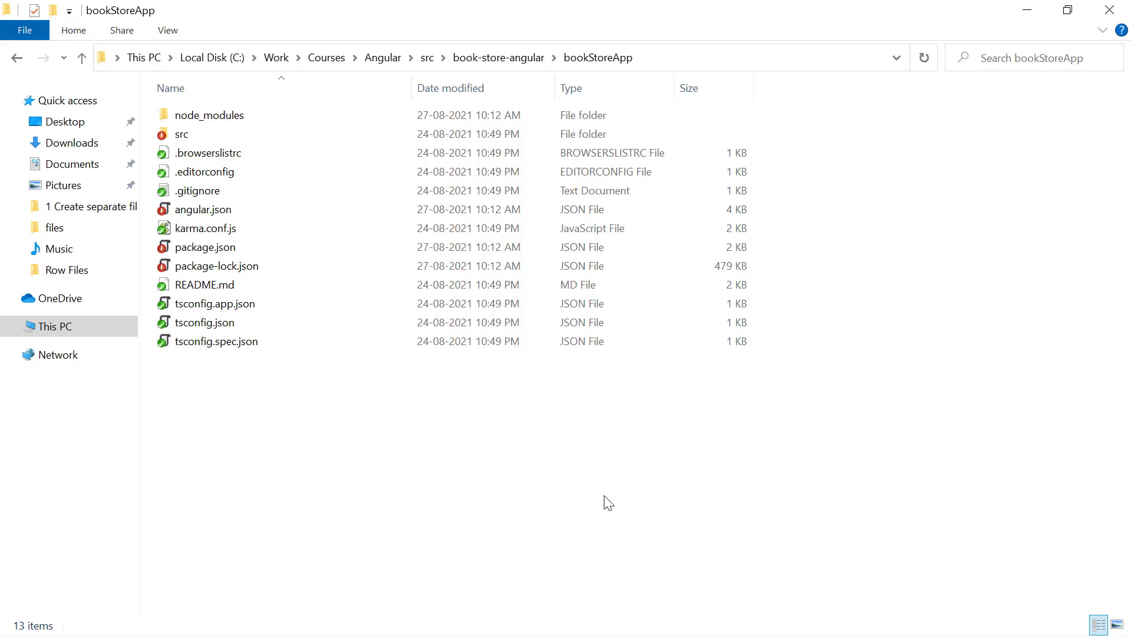
# - Start a TortoiseGit commit on master from the bookStoreApp folder's context menu
pyautogui.rightClick(443, 510)
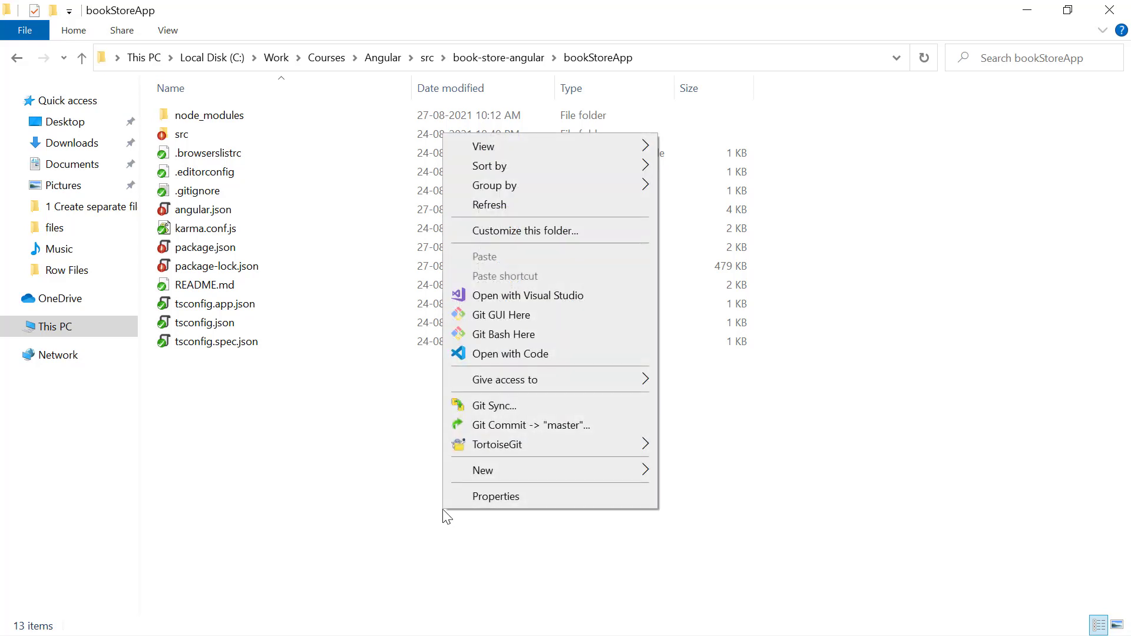
pyautogui.click(518, 425)
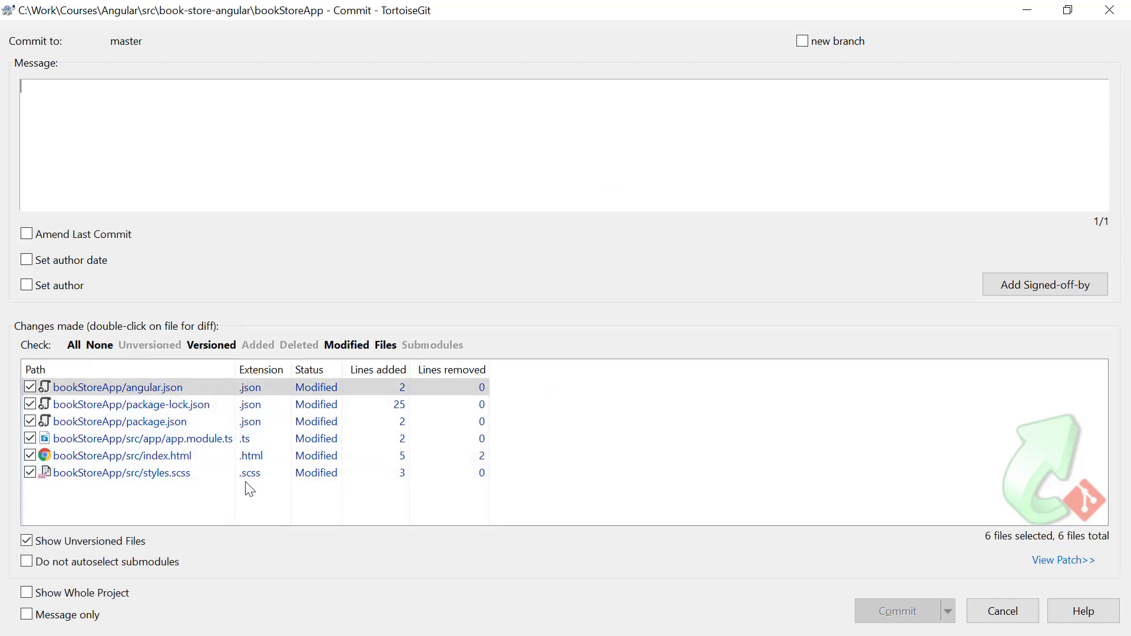
pyautogui.doubleClick(289, 393)
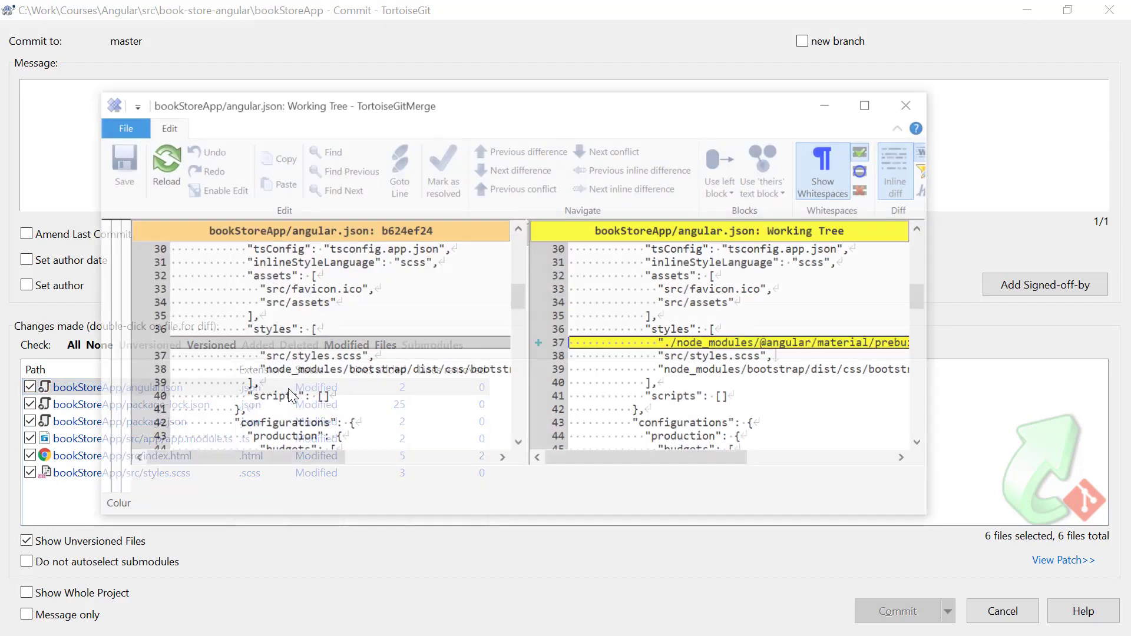
pyautogui.click(861, 111)
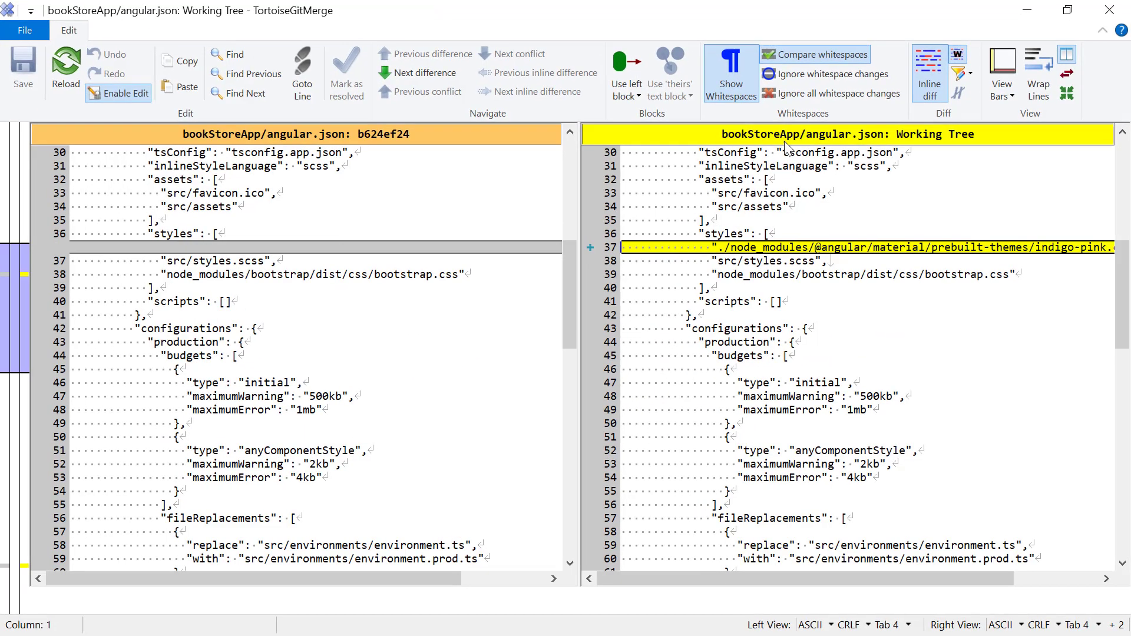
pyautogui.moveTo(154, 233); pyautogui.dragTo(219, 233)
pyautogui.moveTo(401, 578); pyautogui.dragTo(447, 579)
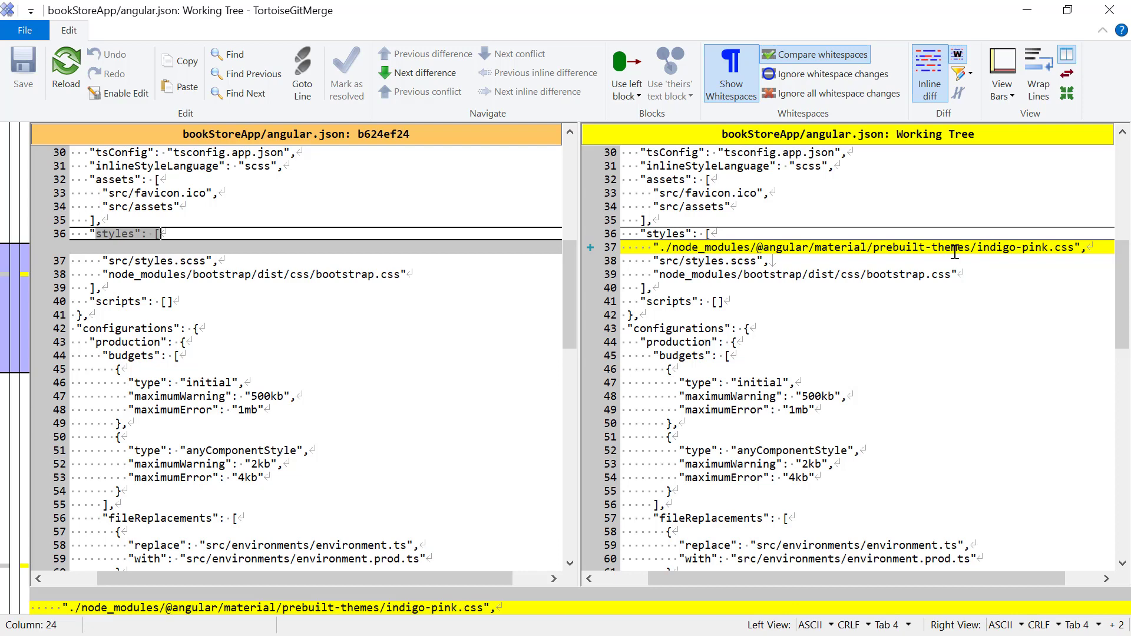
pyautogui.press('Escape')
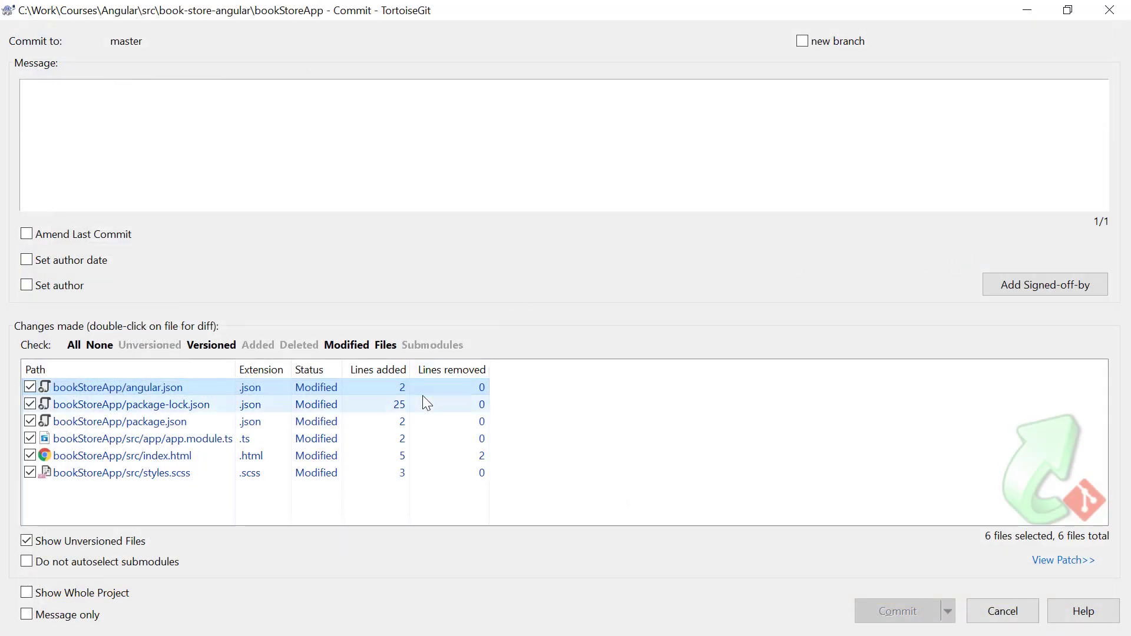
# - View the package.json diff, revisit the CDK docs page, then return to the diff
pyautogui.doubleClick(415, 422)
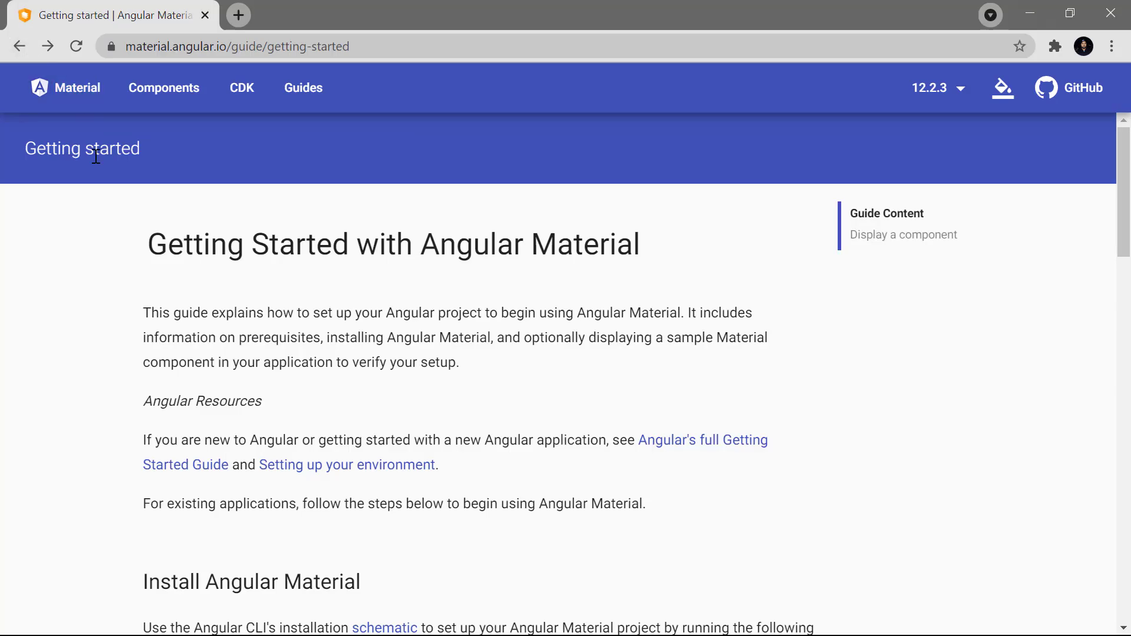
pyautogui.click(242, 101)
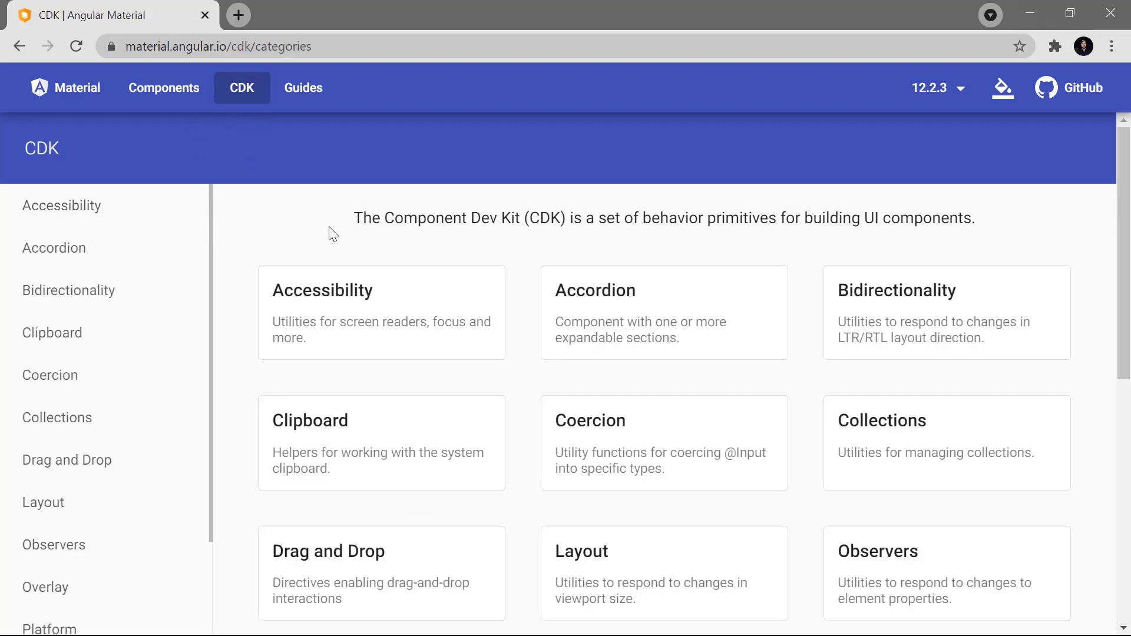
pyautogui.hotkey('alt', 'Tab')
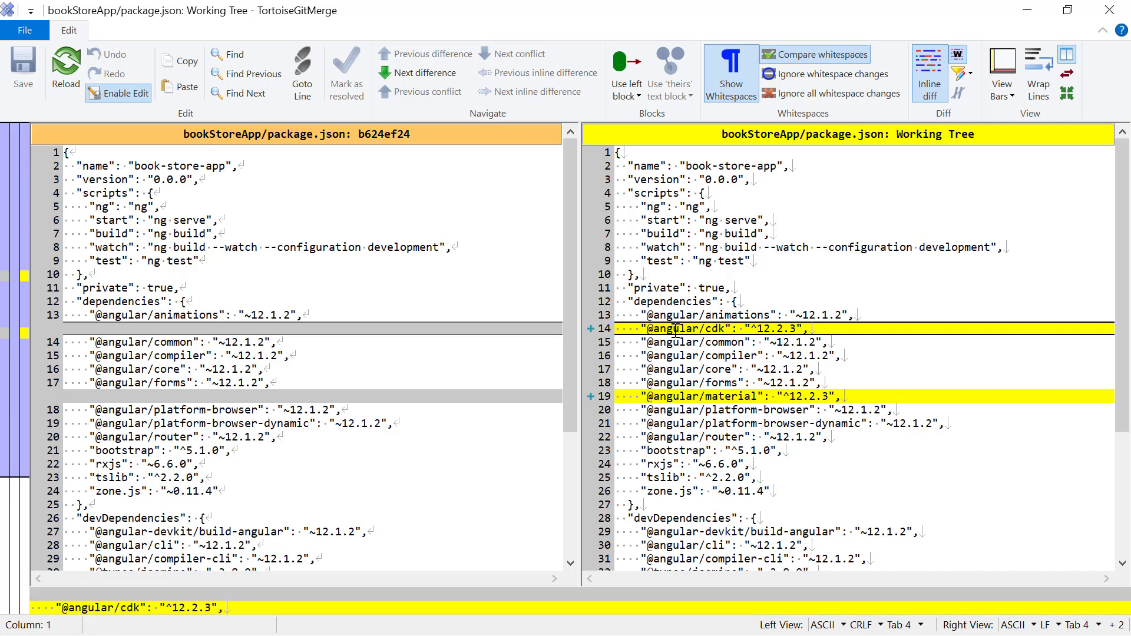
pyautogui.click(752, 383)
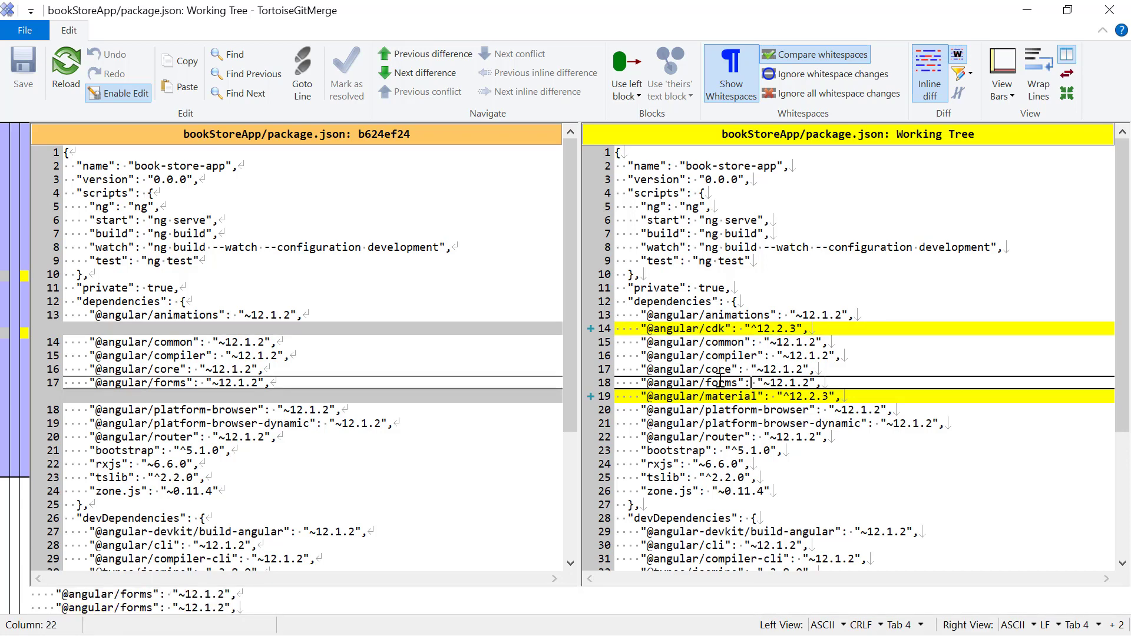
pyautogui.press('Escape')
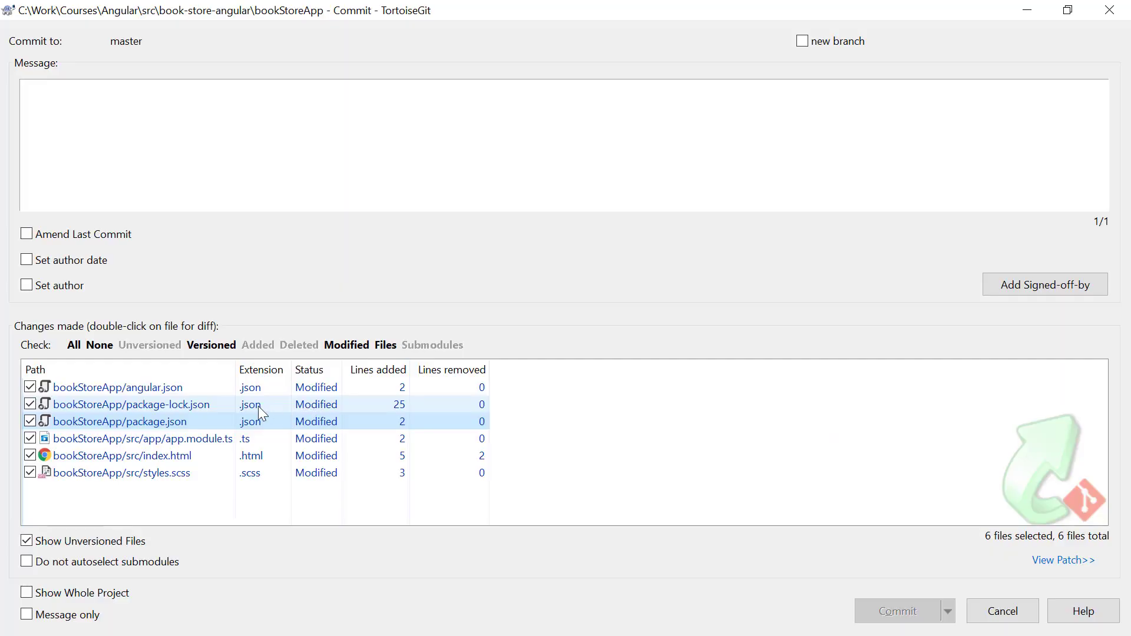
pyautogui.doubleClick(228, 405)
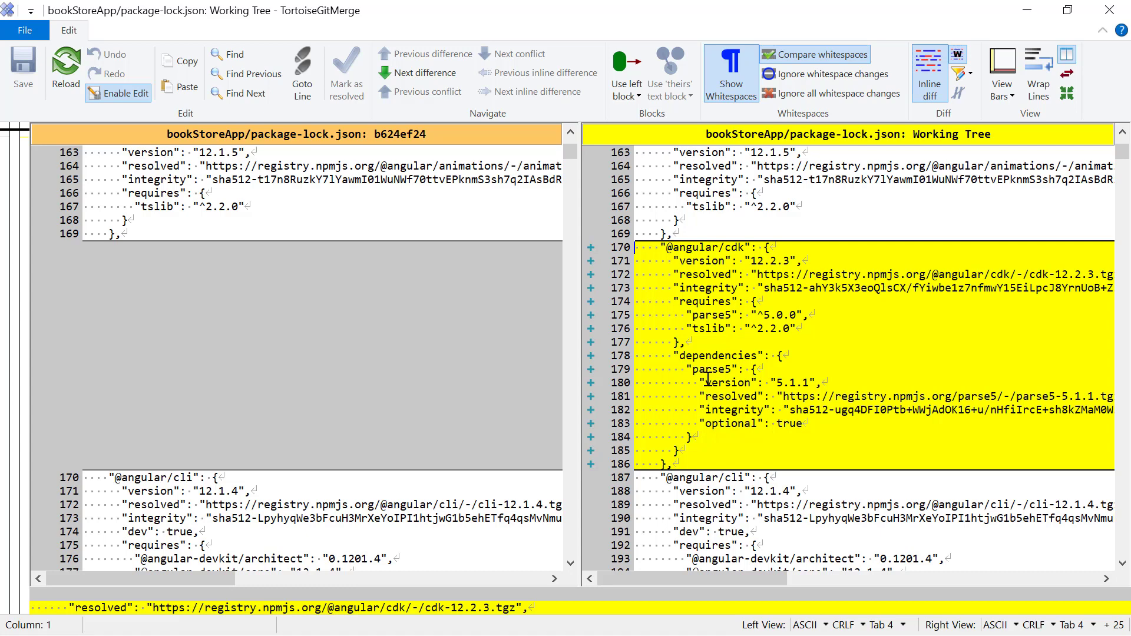
pyautogui.click(709, 374)
pyautogui.click(412, 76)
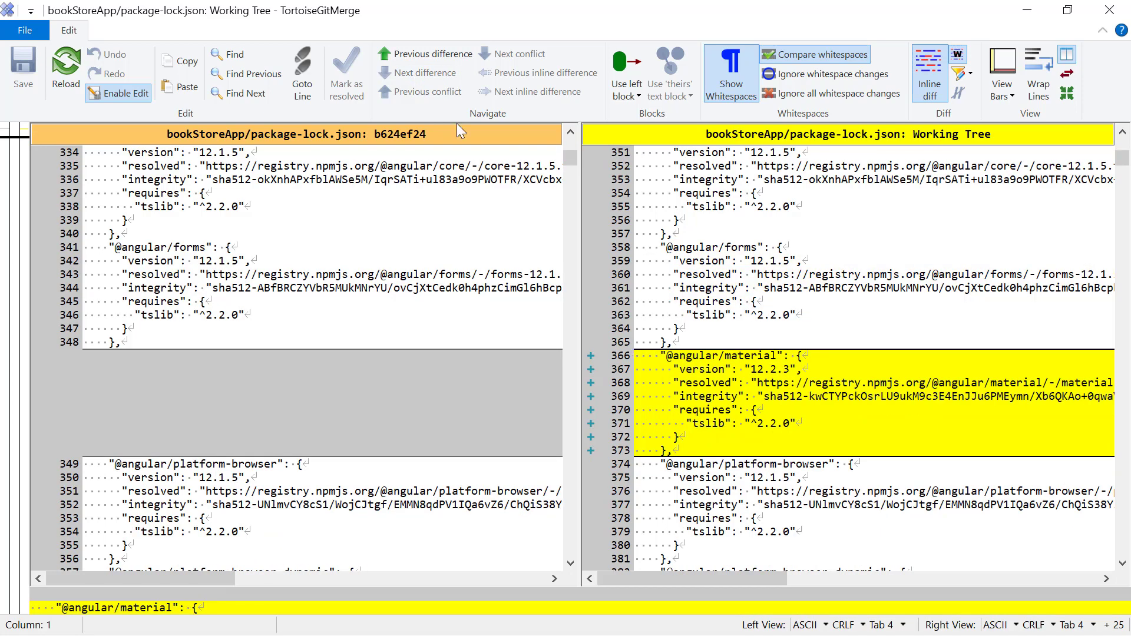
pyautogui.click(726, 403)
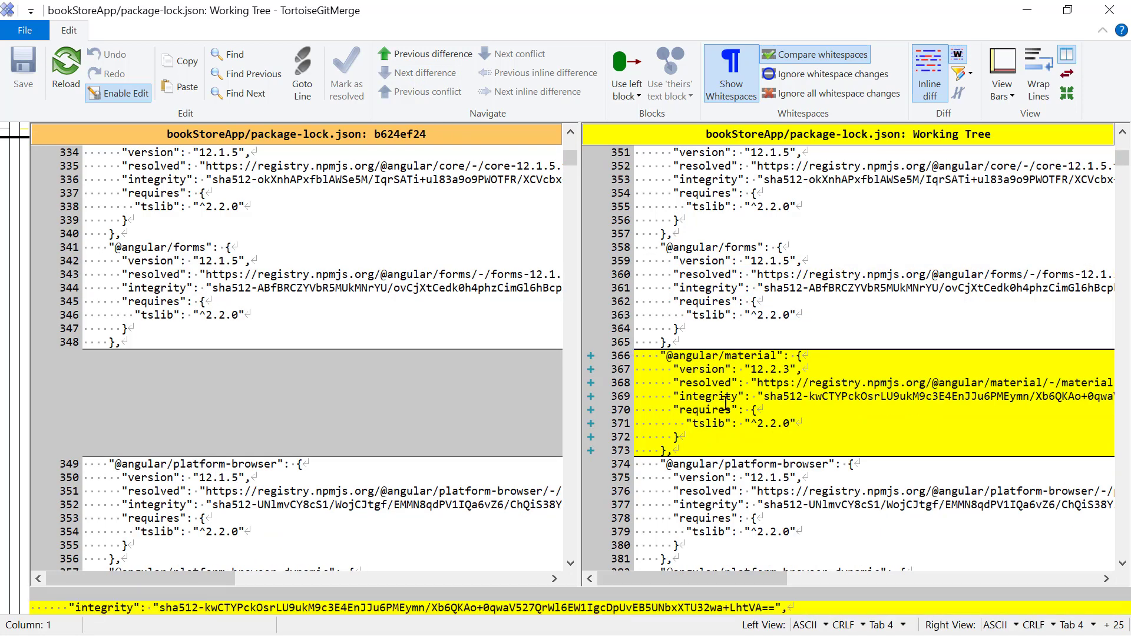
pyautogui.hotkey('alt', 'Up')
pyautogui.click(749, 272)
pyautogui.hotkey('alt', 'F4')
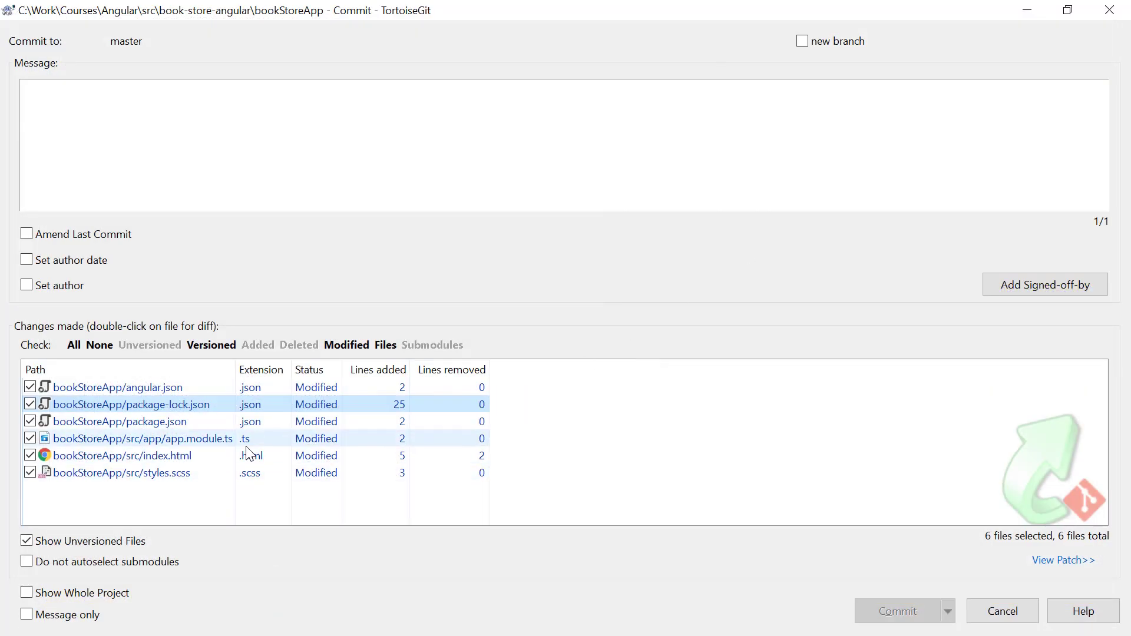
pyautogui.doubleClick(250, 439)
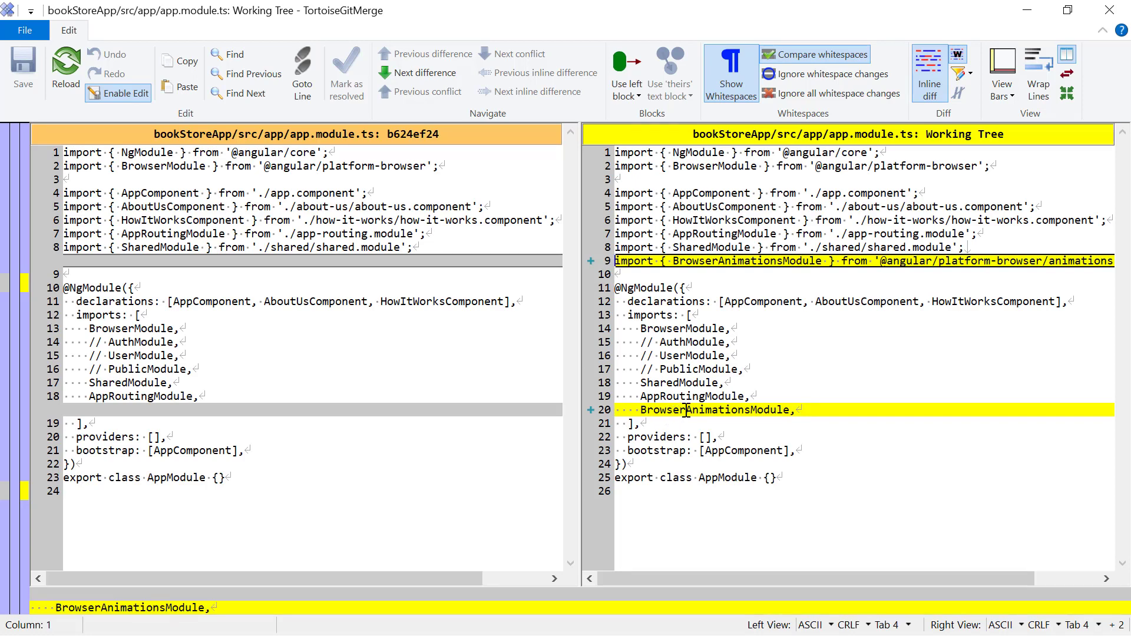
pyautogui.press('Escape')
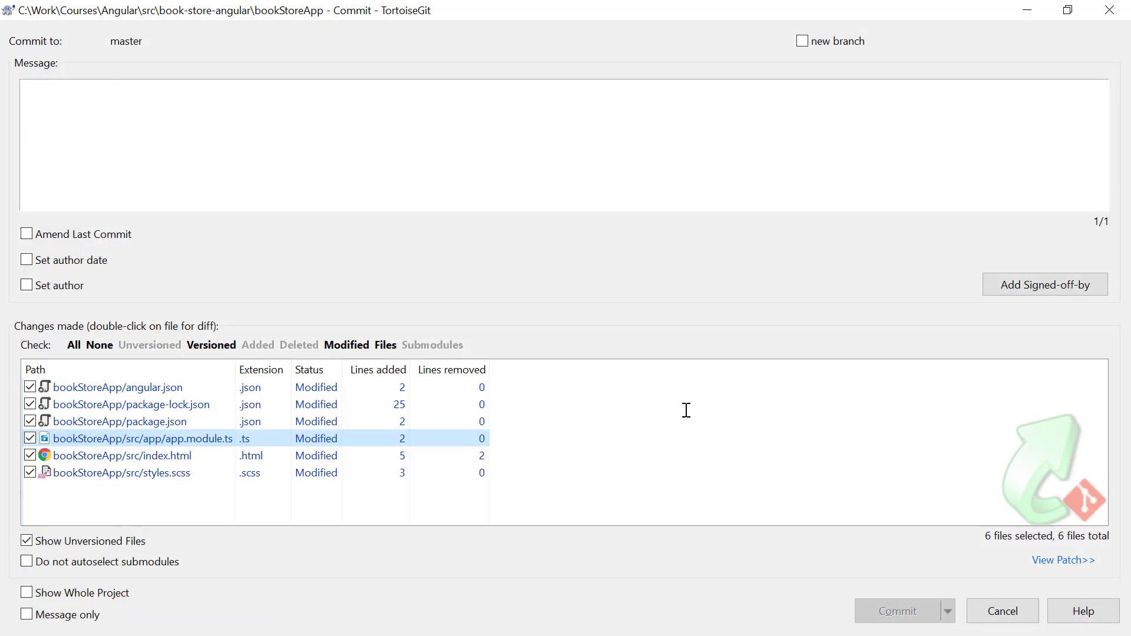
pyautogui.doubleClick(341, 456)
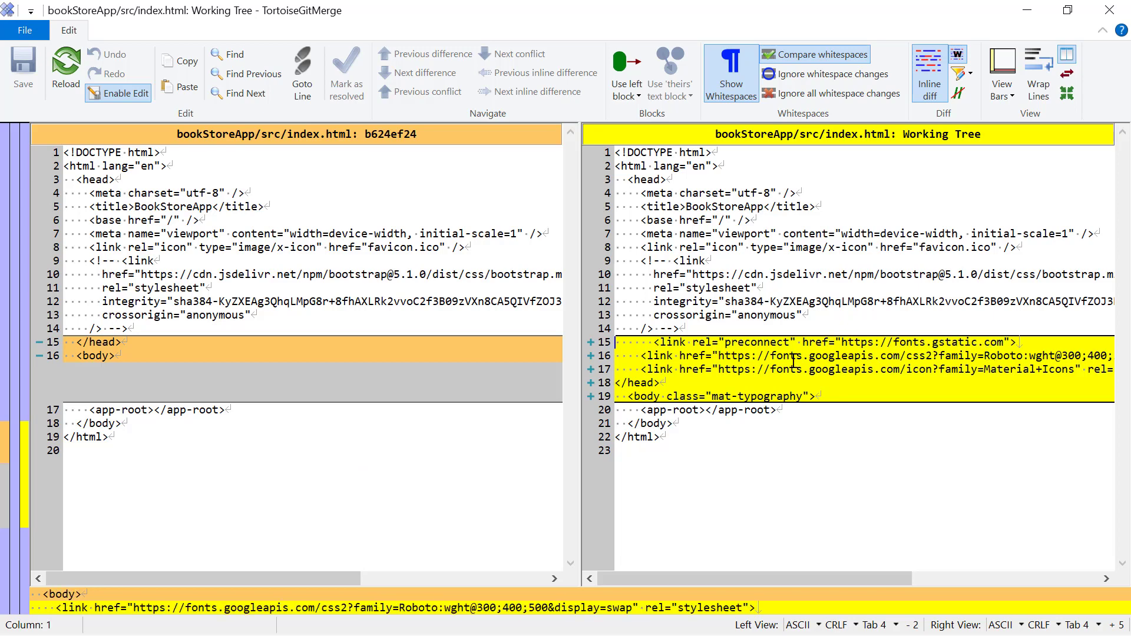
pyautogui.moveTo(720, 368); pyautogui.dragTo(816, 361)
pyautogui.click(874, 369)
pyautogui.moveTo(841, 576); pyautogui.dragTo(938, 578)
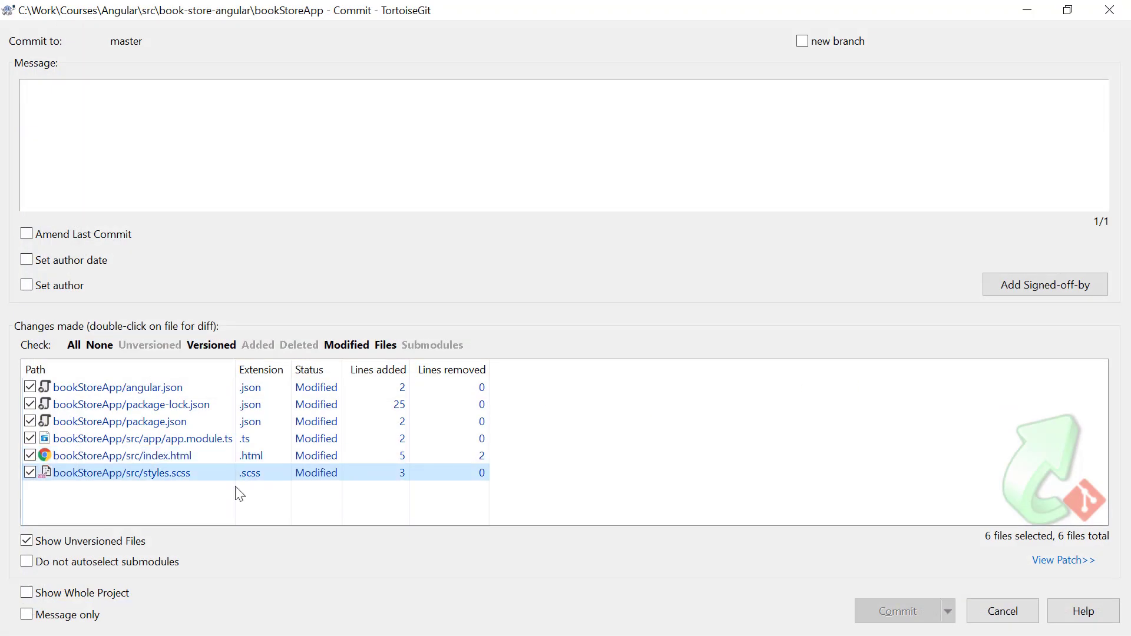
pyautogui.doubleClick(229, 474)
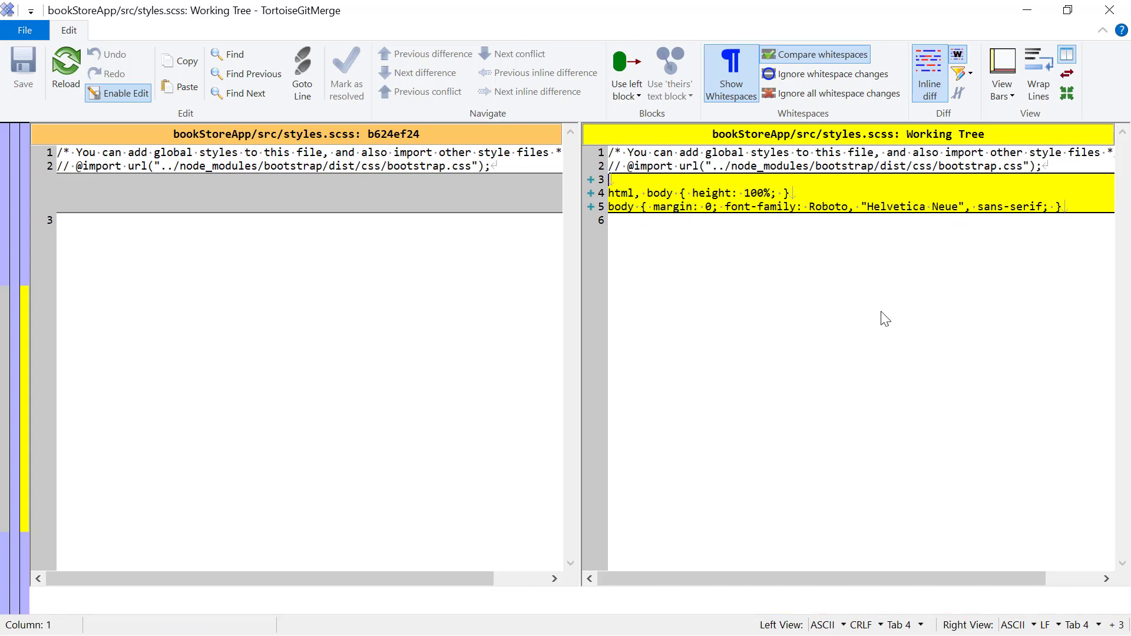
pyautogui.press('Escape')
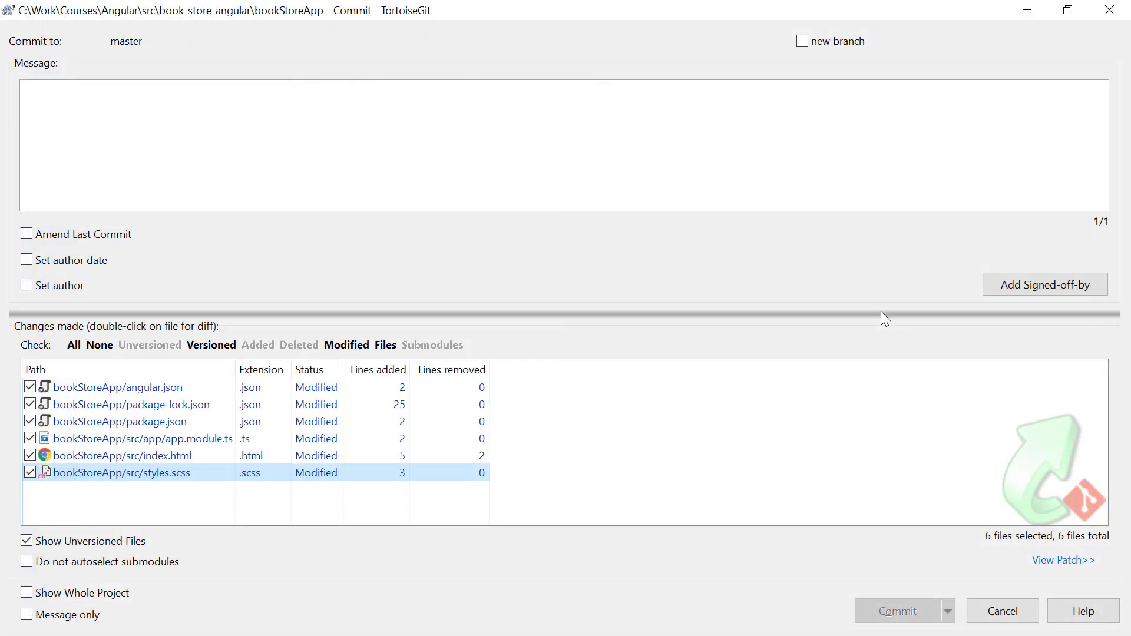
pyautogui.click(611, 177)
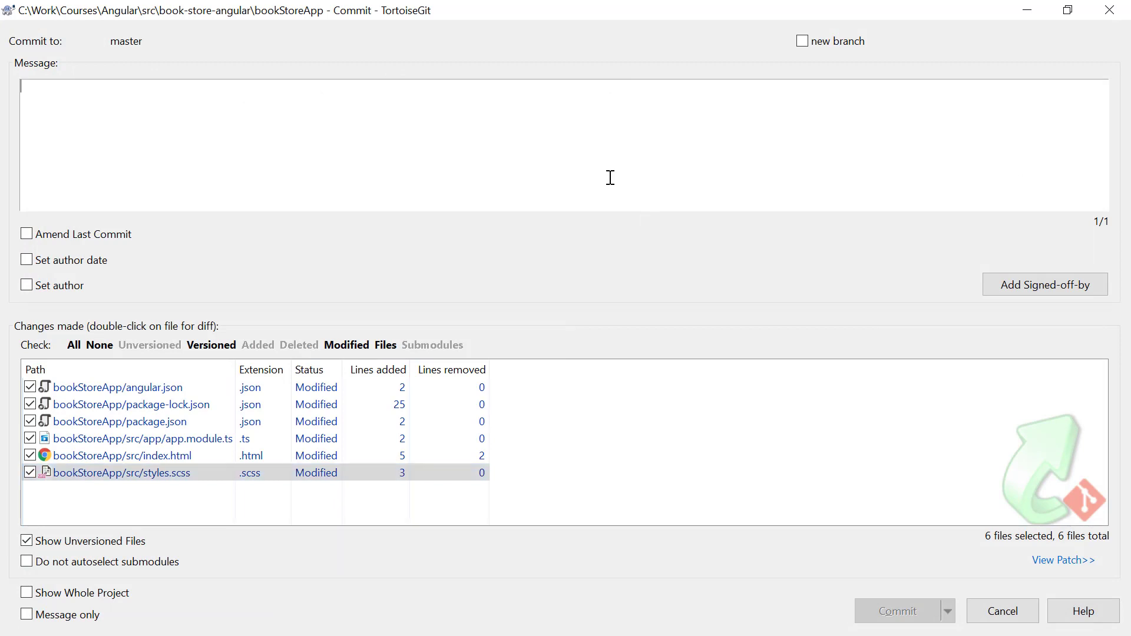
# - Commit the six changed files to master with the message 'added angular material'
pyautogui.write('added angular material')
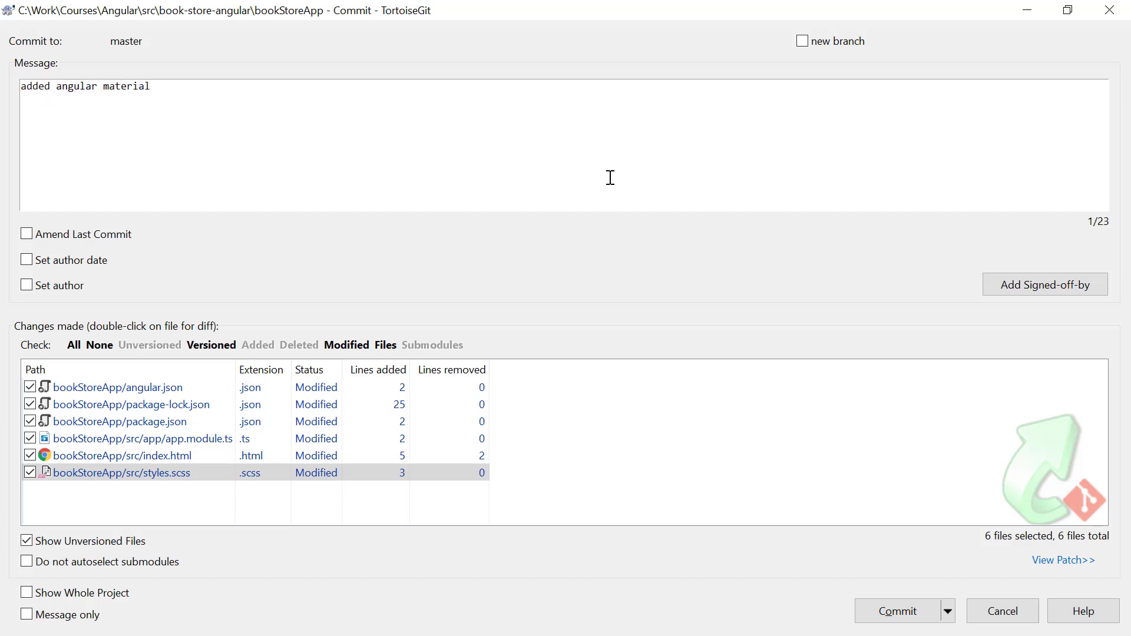
pyautogui.click(901, 610)
pyautogui.click(649, 468)
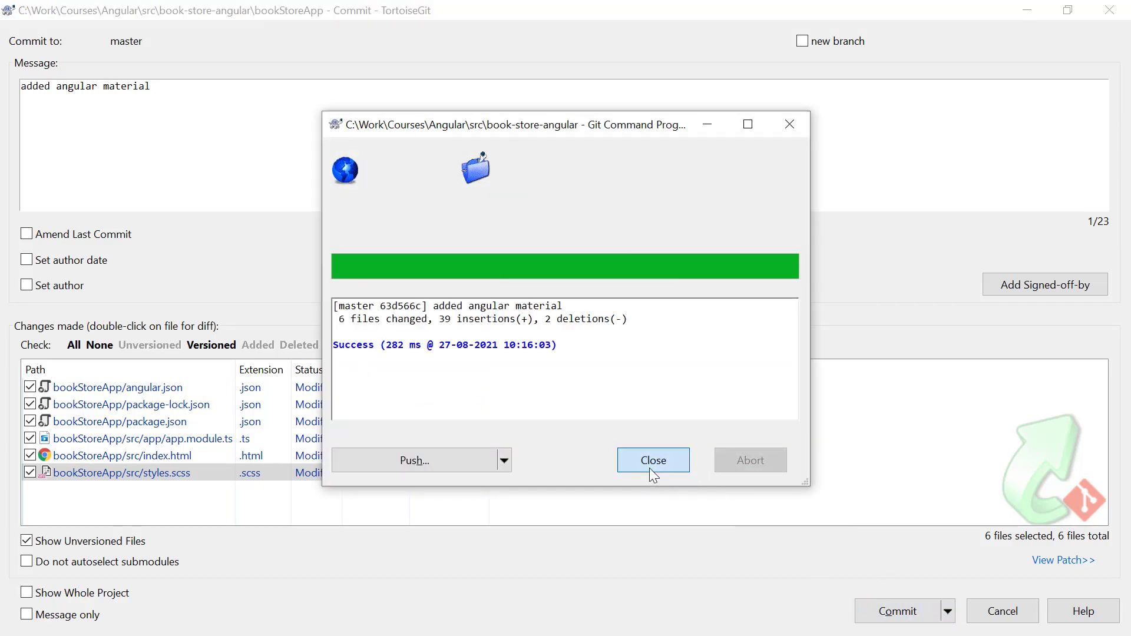